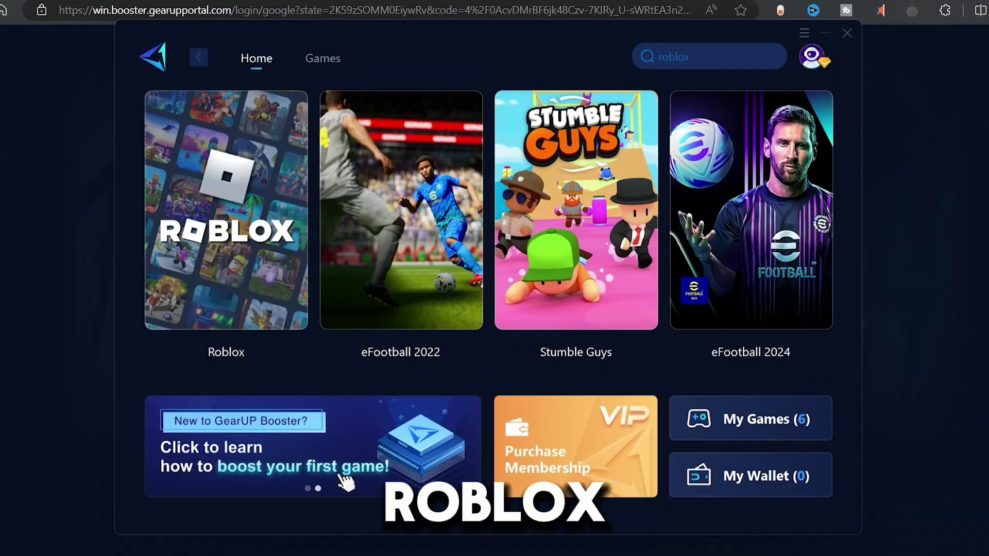
# Step: Boost Roblox with the automatic server and node, and launch the game
pyautogui.click(221, 300)
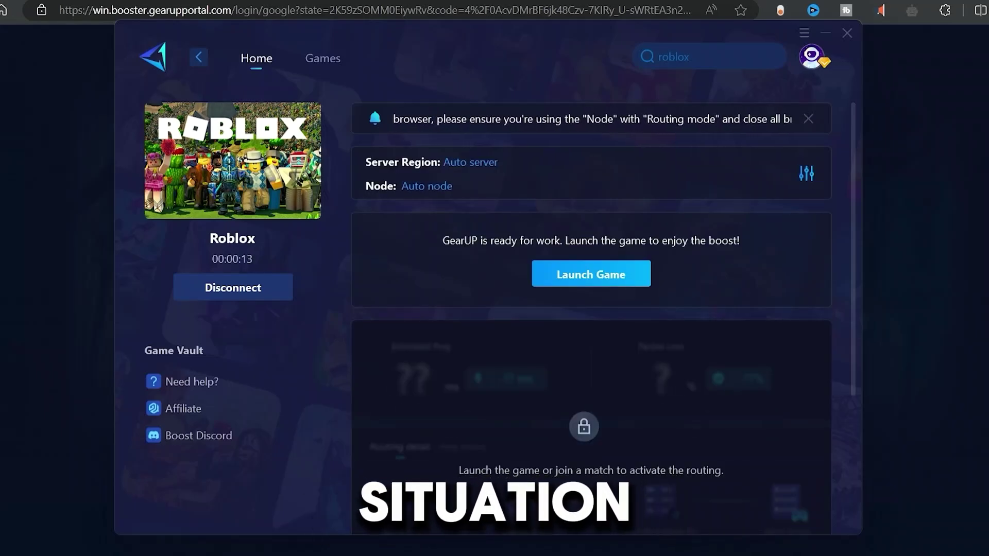
pyautogui.click(591, 274)
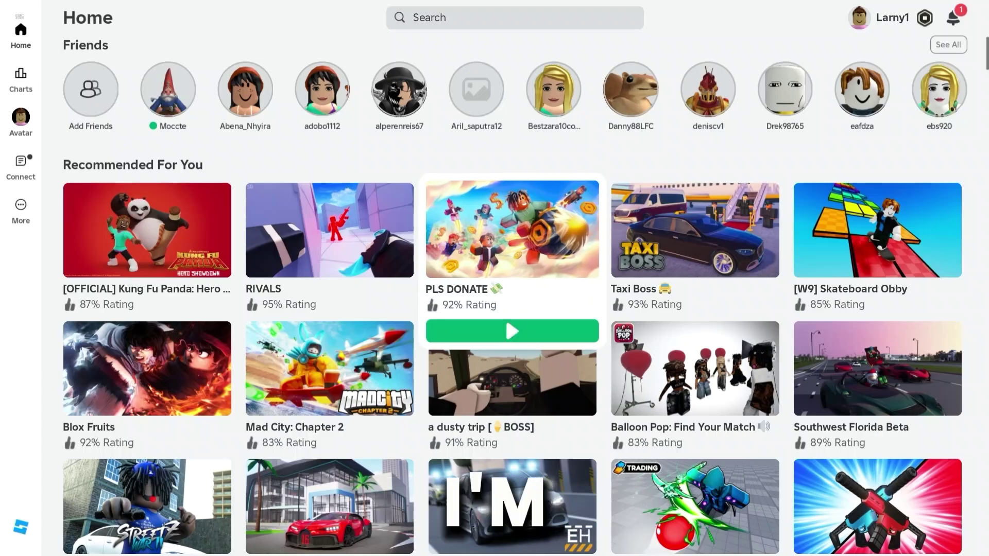
# Step: Open the Driving Empire experience from the Roblox charts and start playing it
pyautogui.click(20, 80)
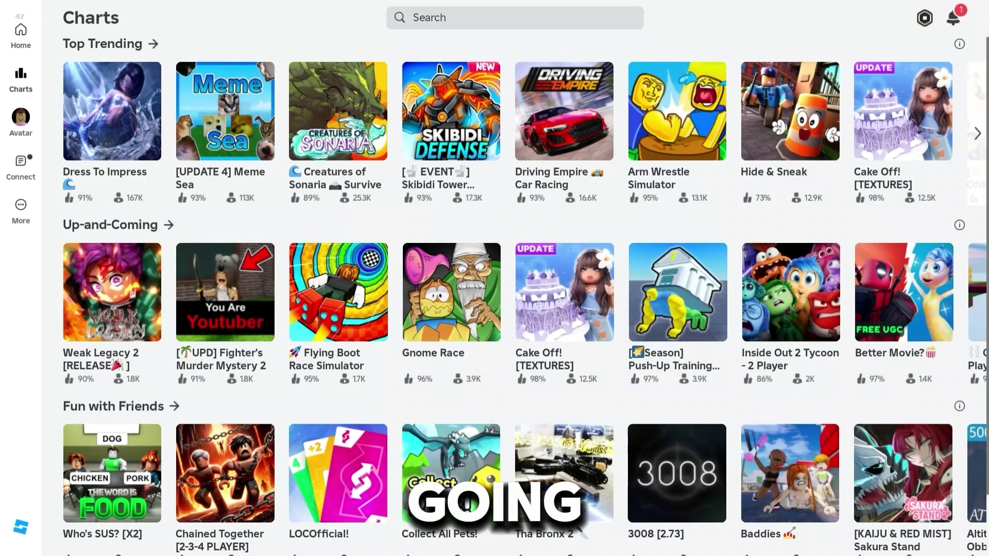
pyautogui.click(564, 112)
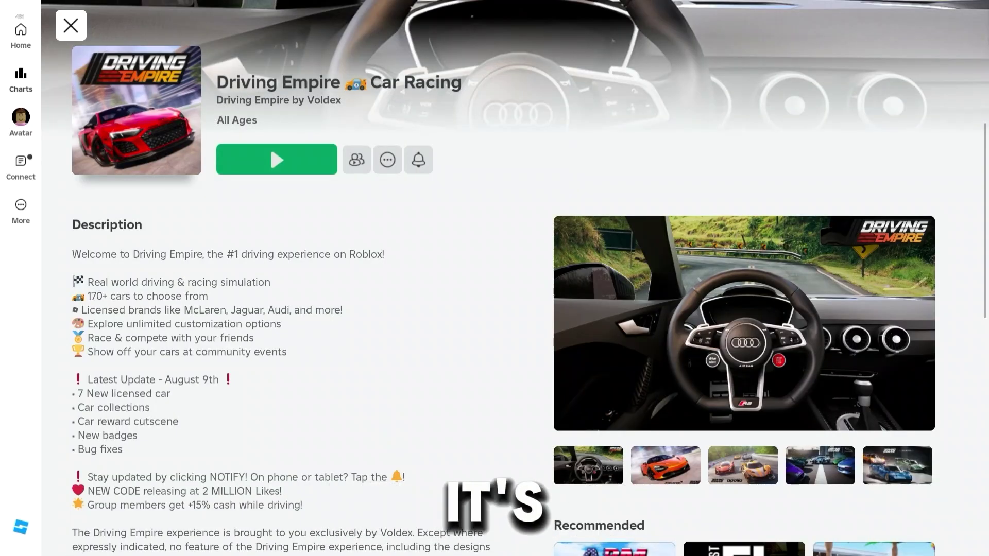
pyautogui.click(270, 145)
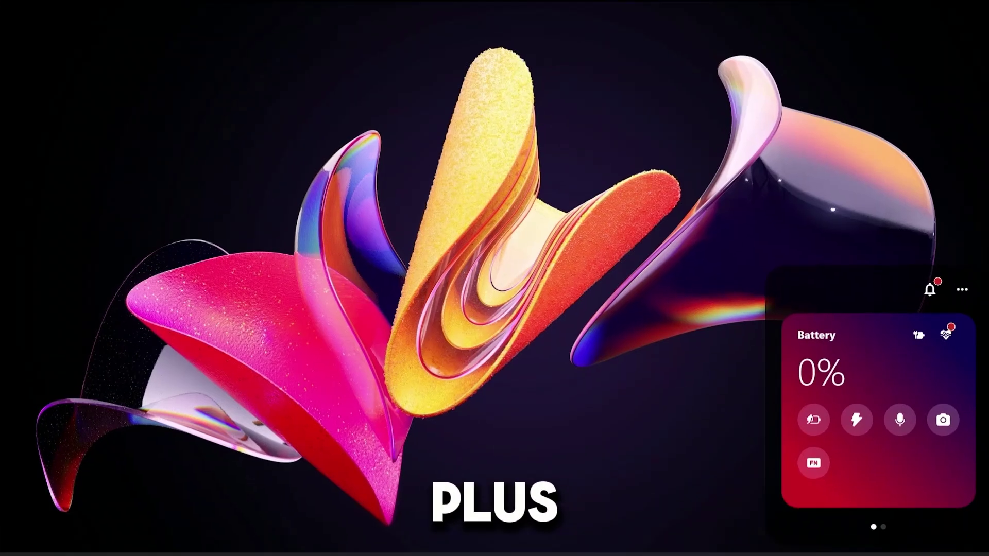
# Step: Switch to Task Manager, sort the processes by highest network usage and end Microsoft Edge
pyautogui.hotkey('ctrl', 'shift', 'Escape')
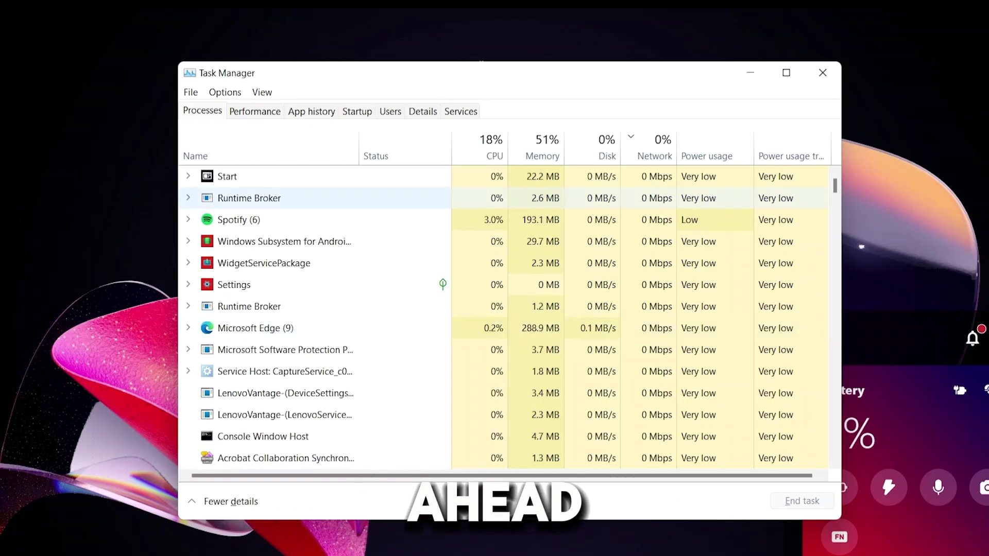
pyautogui.click(650, 148)
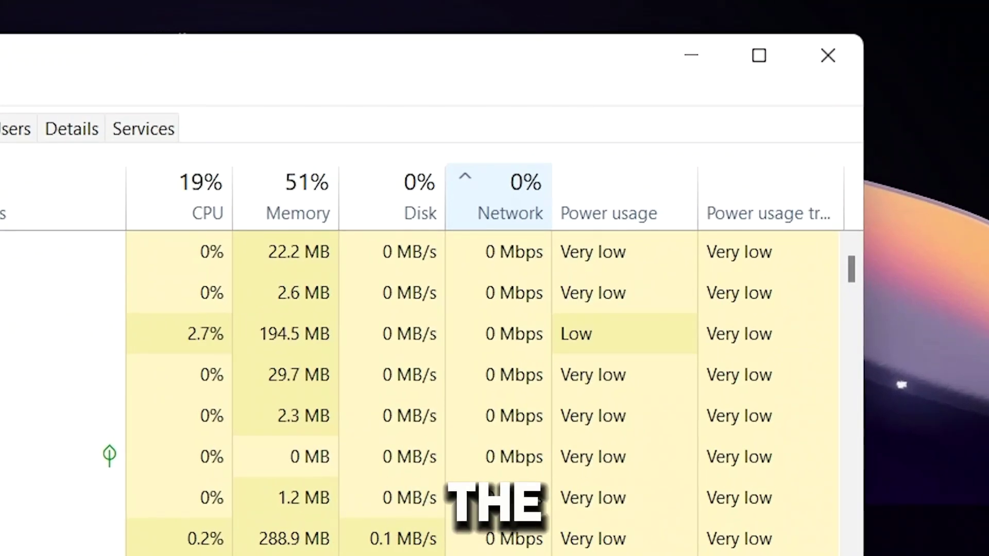
pyautogui.click(498, 197)
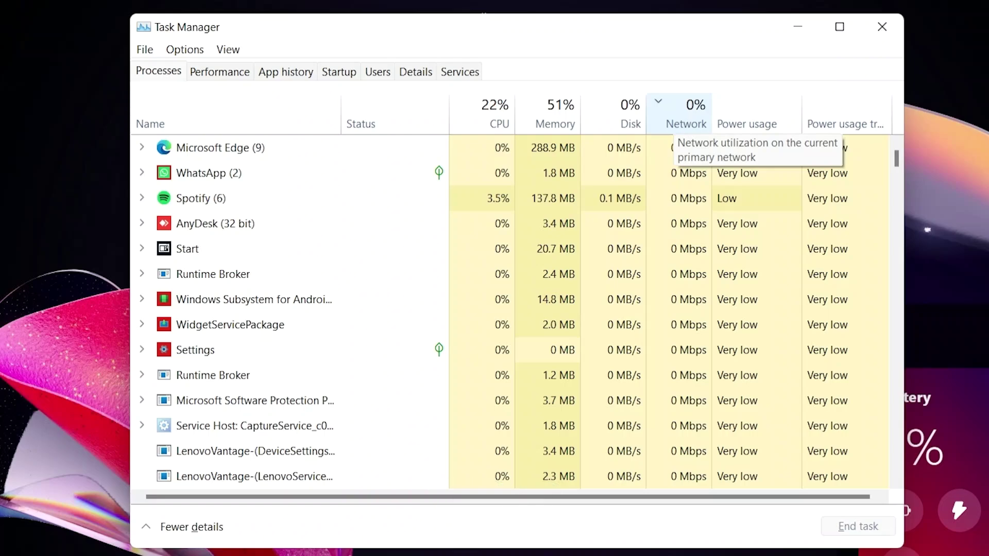
pyautogui.click(669, 148)
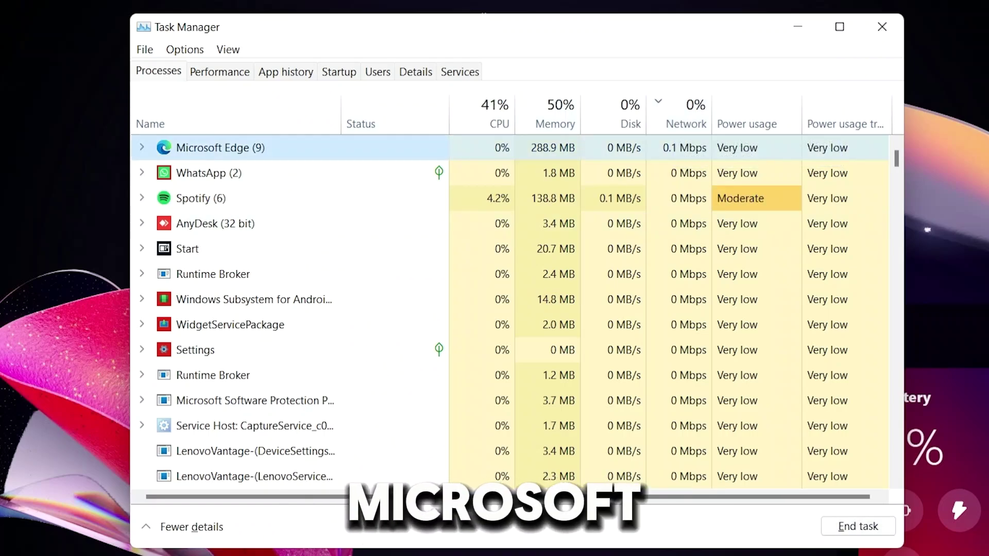
pyautogui.click(857, 527)
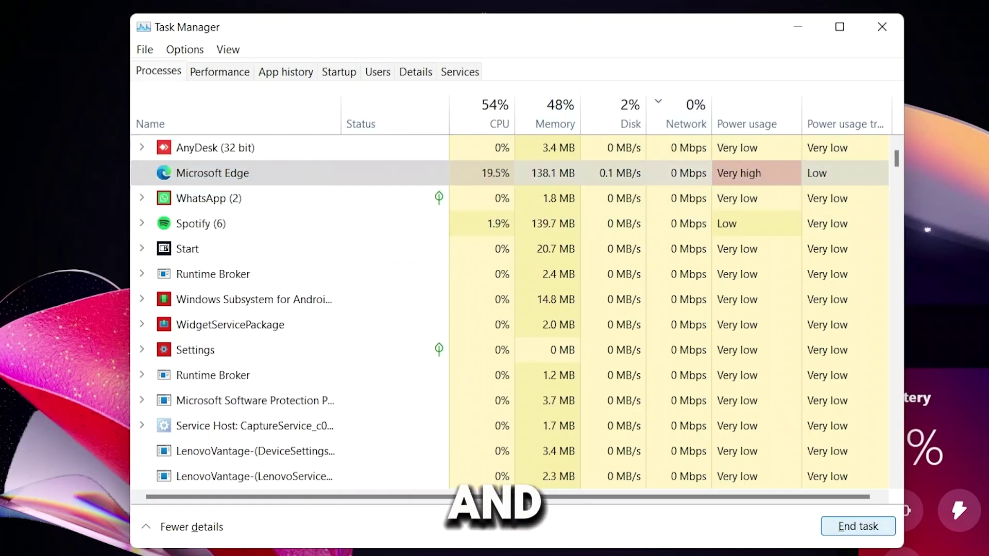
pyautogui.press('Delete')
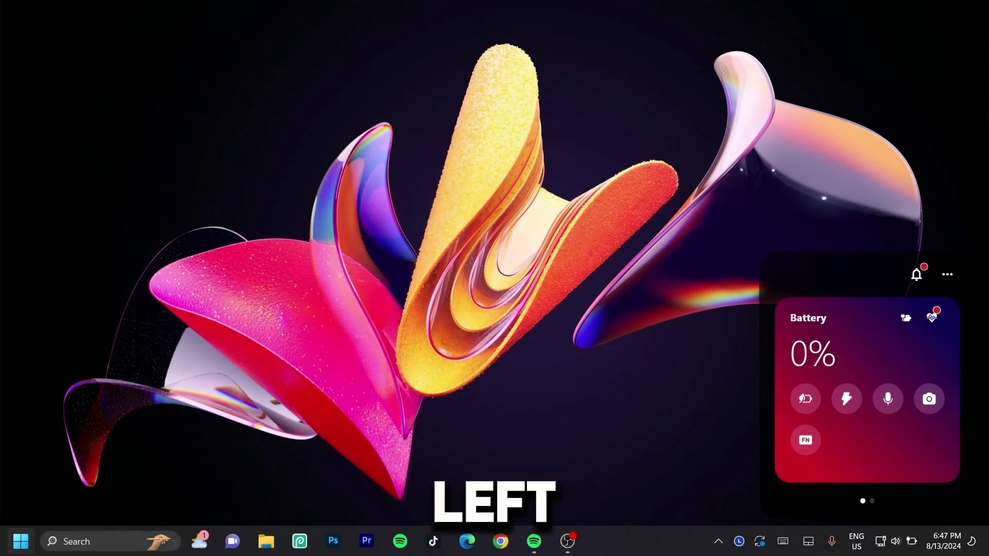
# Step: Search Windows for "firewall" and open Windows Defender Firewall with Advanced Security
pyautogui.press('super')
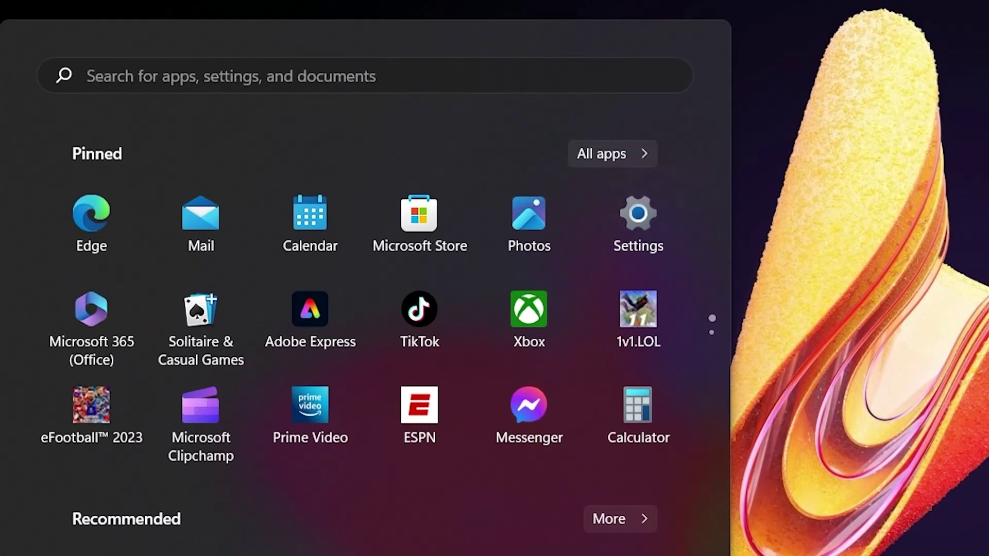
pyautogui.write('firewall')
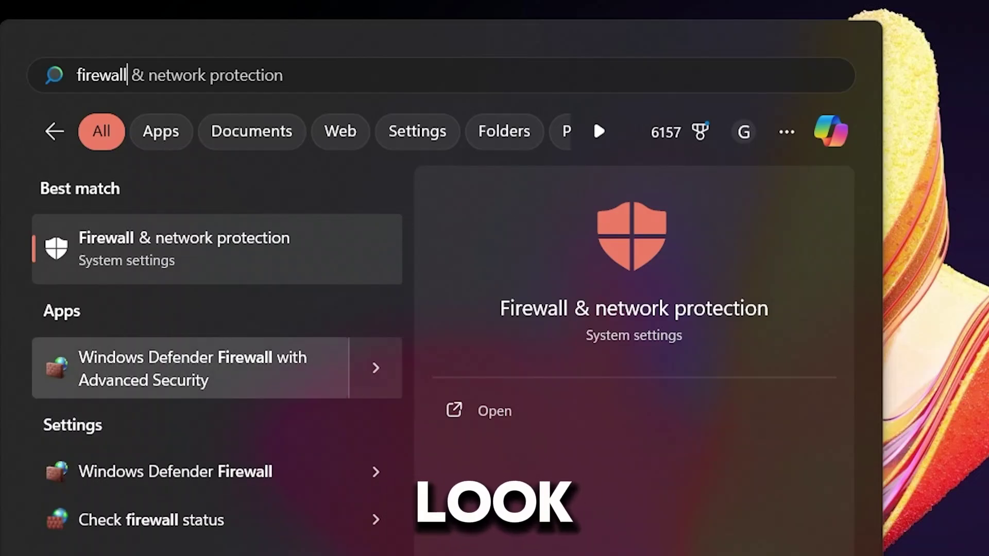
pyautogui.click(192, 369)
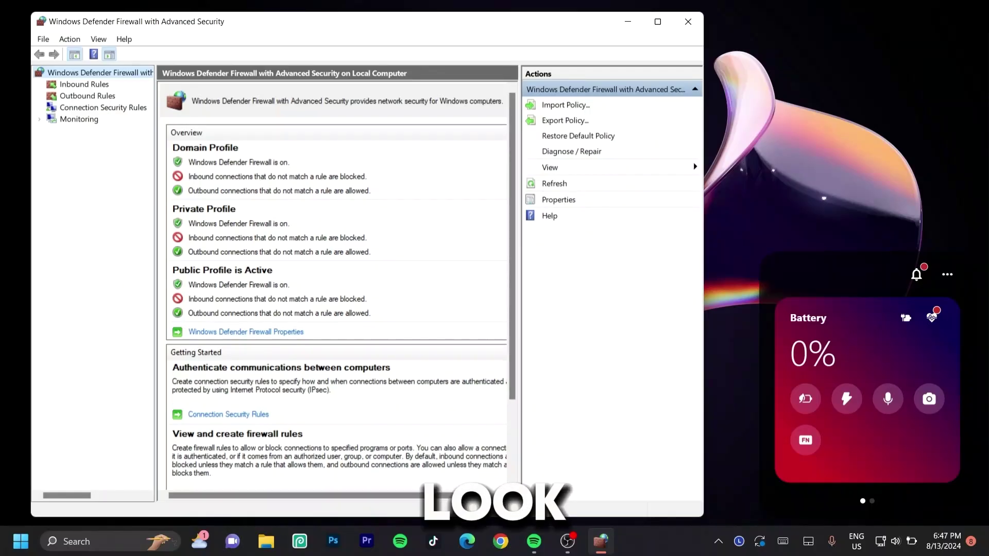
pyautogui.moveTo(330, 21); pyautogui.dragTo(409, 15)
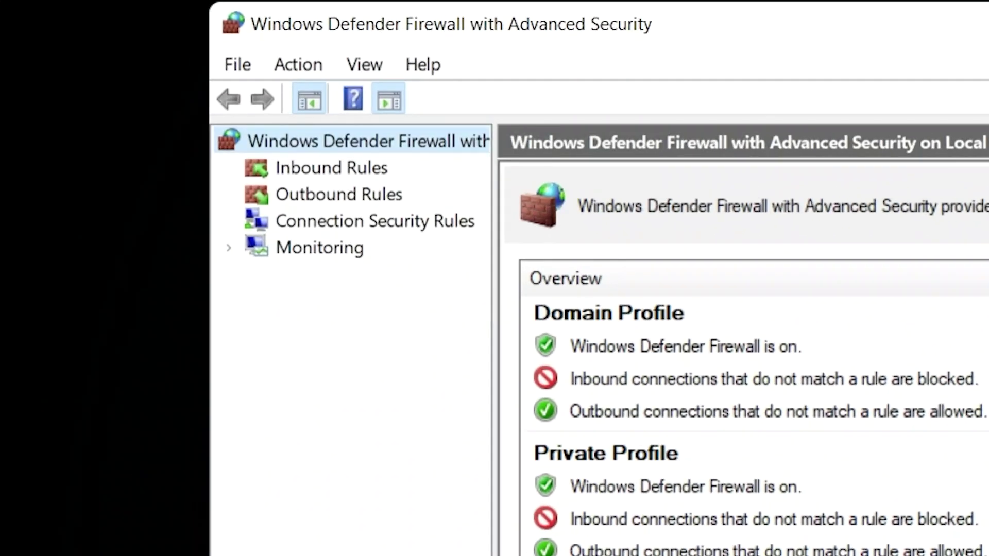
# Step: Start a new inbound firewall rule of type Port and proceed to its protocol and port settings
pyautogui.click(331, 168)
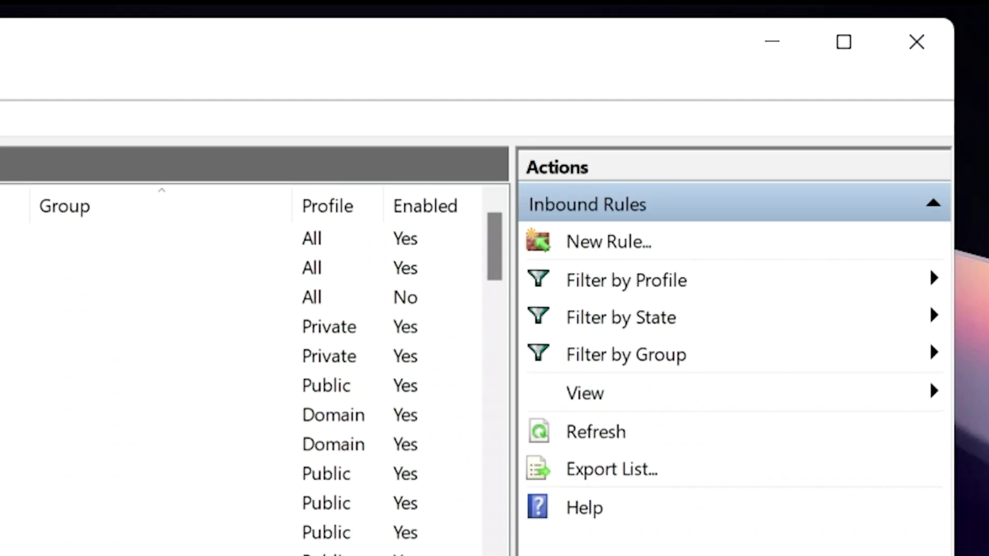
pyautogui.click(609, 242)
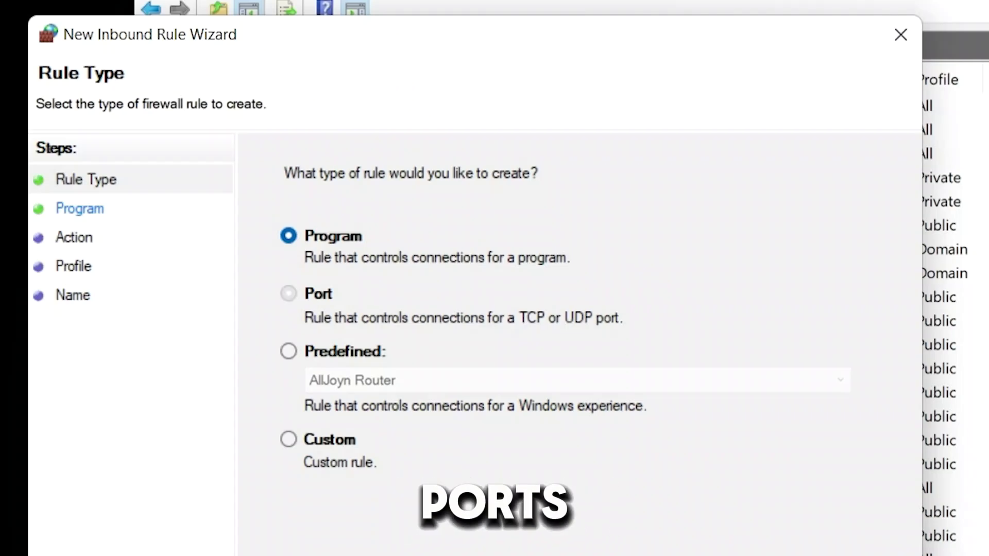
pyautogui.click(289, 294)
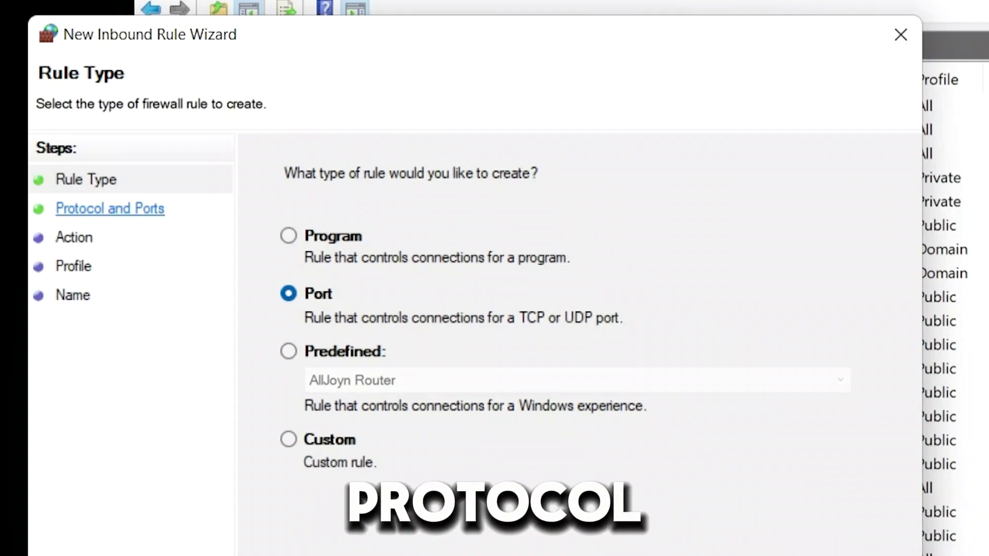
pyautogui.click(109, 209)
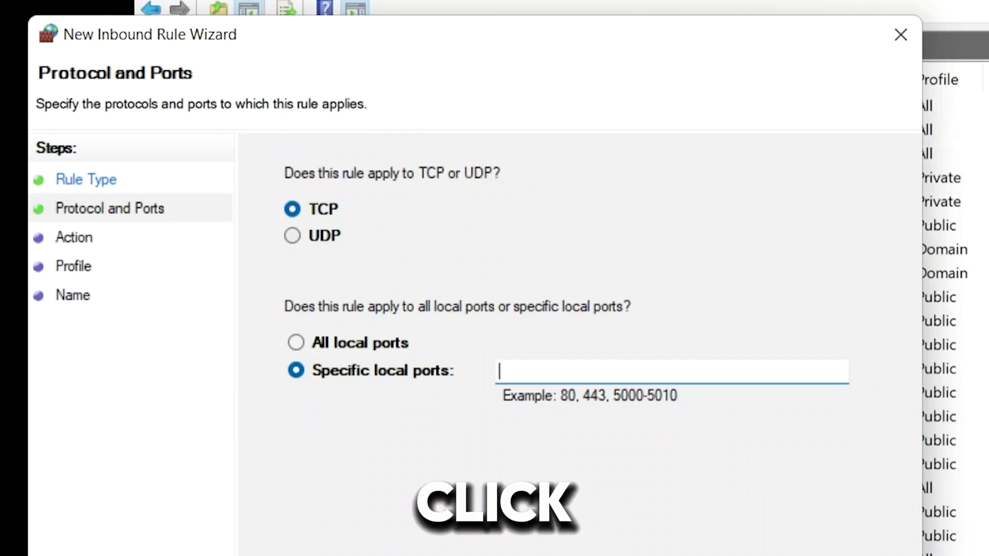
pyautogui.click(292, 236)
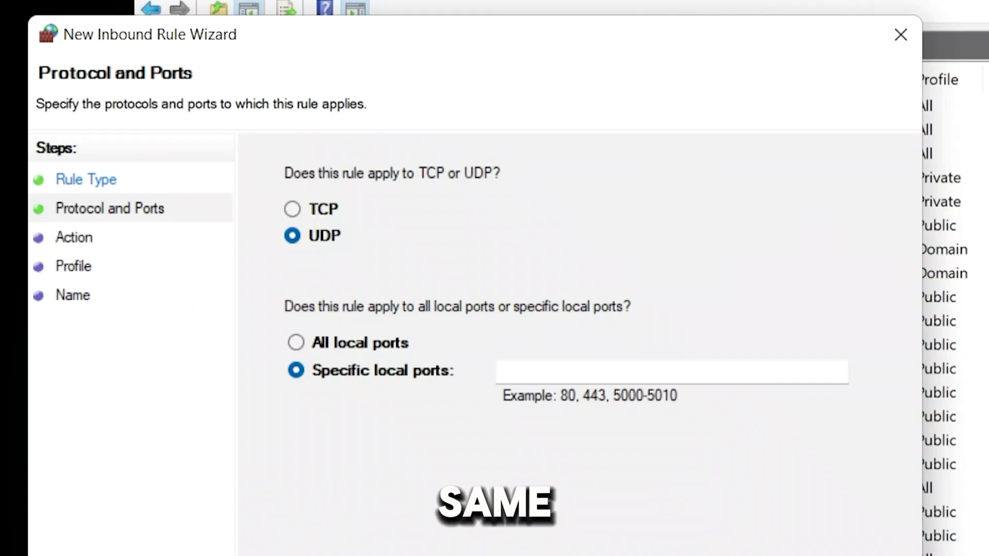
pyautogui.click(671, 371)
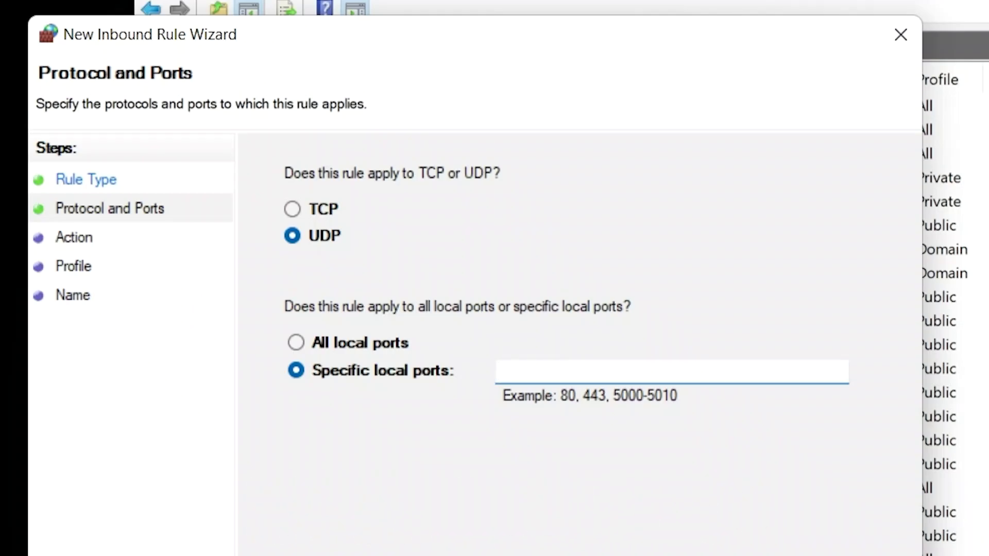
pyautogui.write('49152')
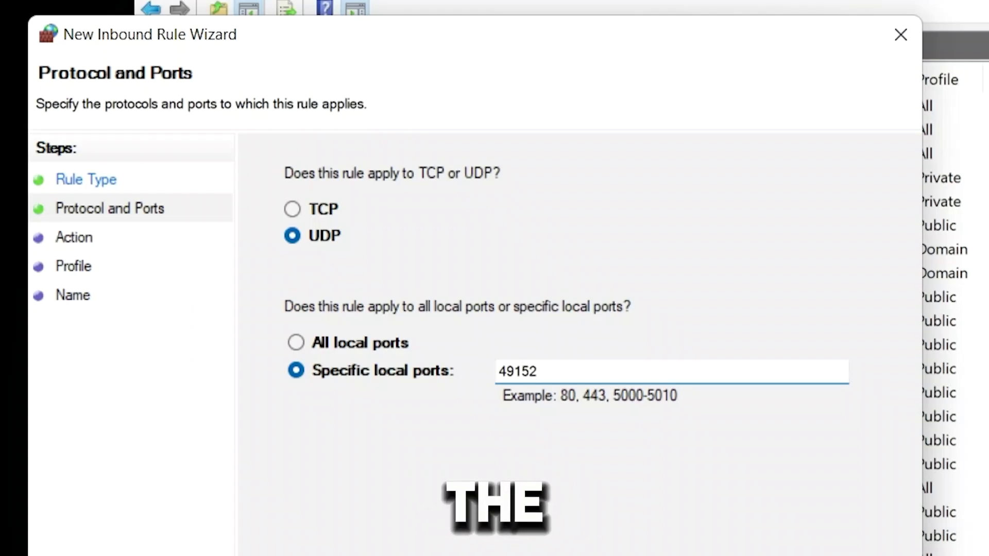
pyautogui.write('-')
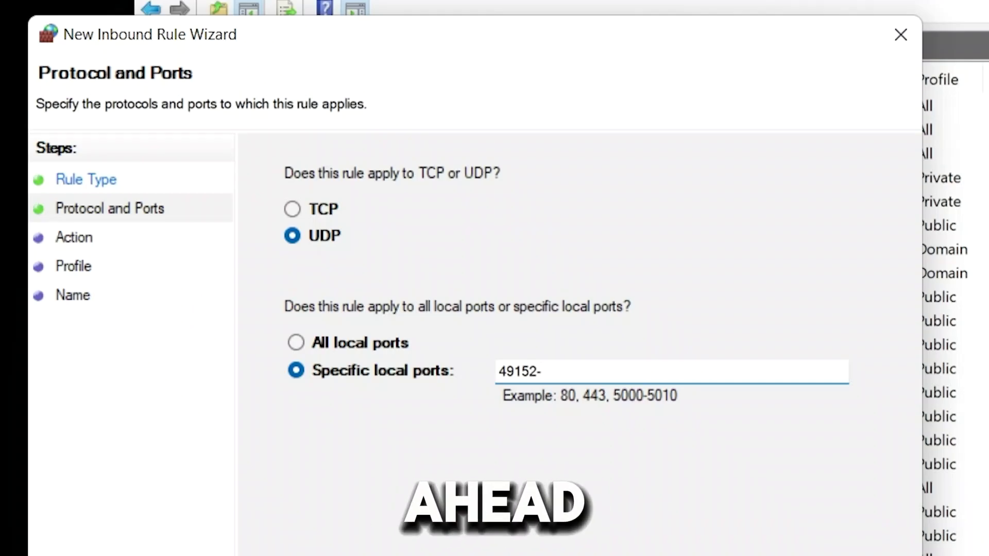
pyautogui.write('655')
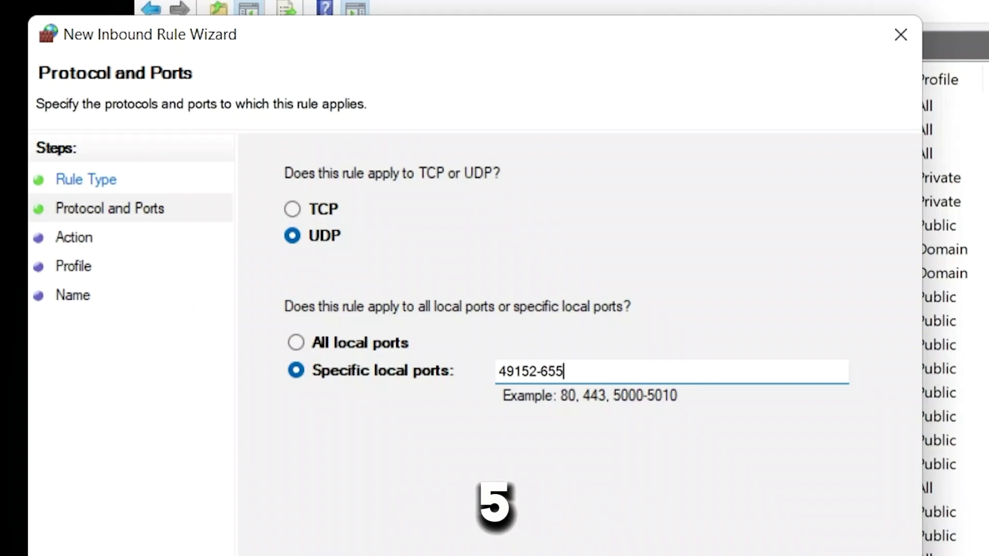
pyautogui.write('35')
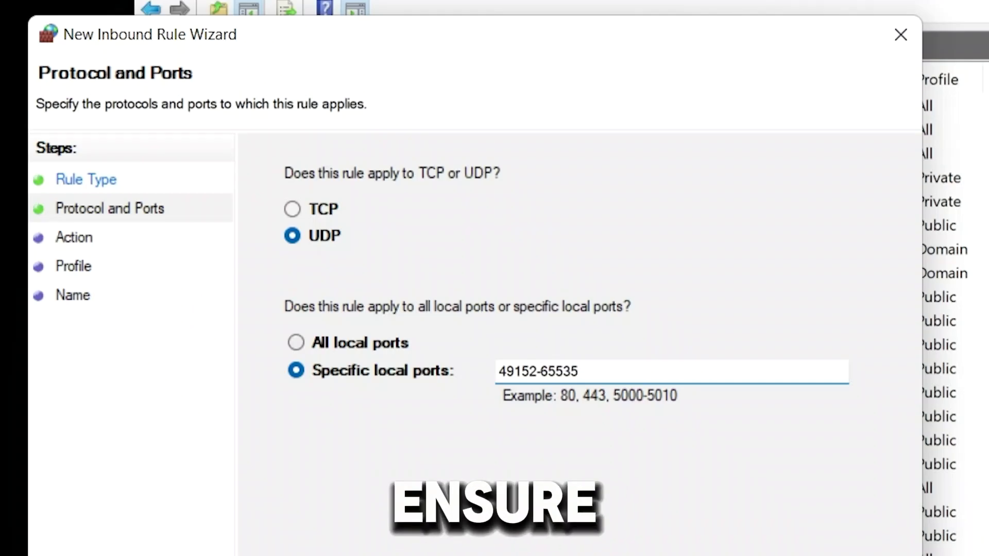
pyautogui.moveTo(536, 371); pyautogui.dragTo(549, 371)
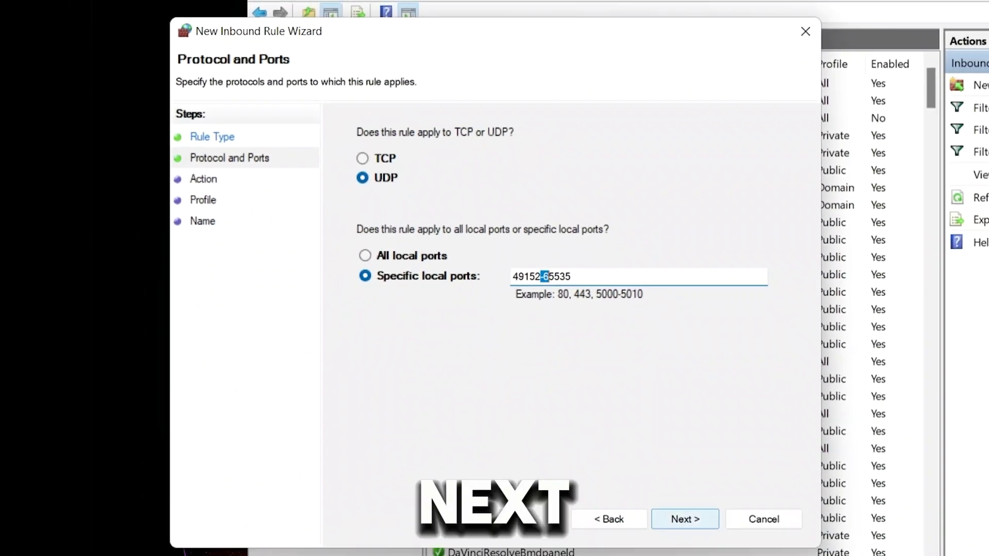
pyautogui.click(685, 519)
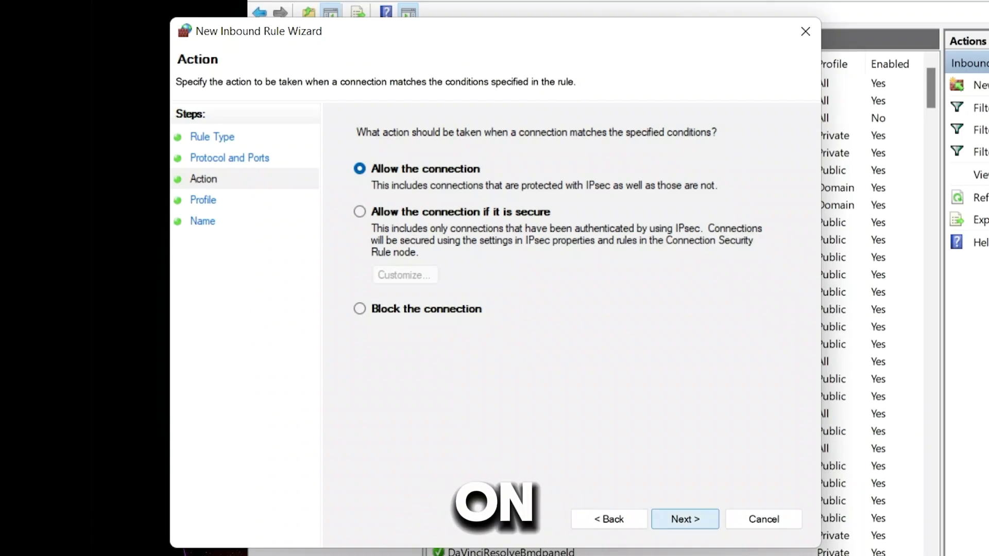
# Step: Allow the connection for the Domain, Private and Public profiles and finish the rule with the name "Roblox video"
pyautogui.click(685, 519)
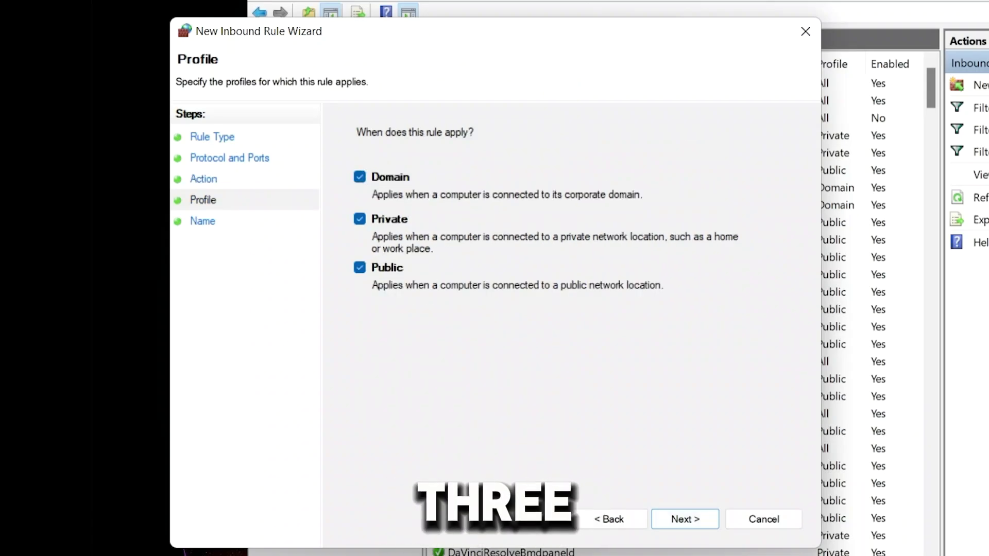
pyautogui.press('Return')
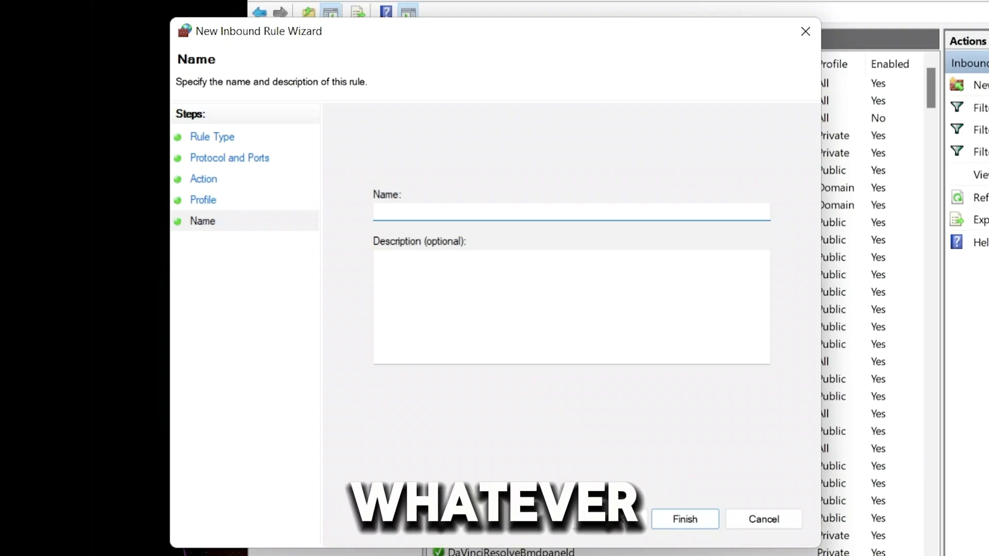
pyautogui.write('Roblox video')
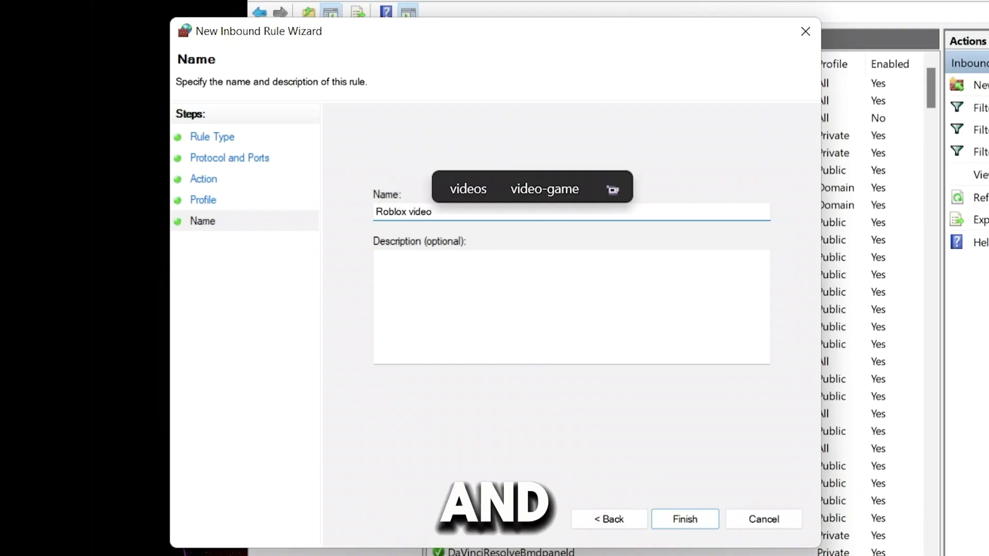
pyautogui.press('Return')
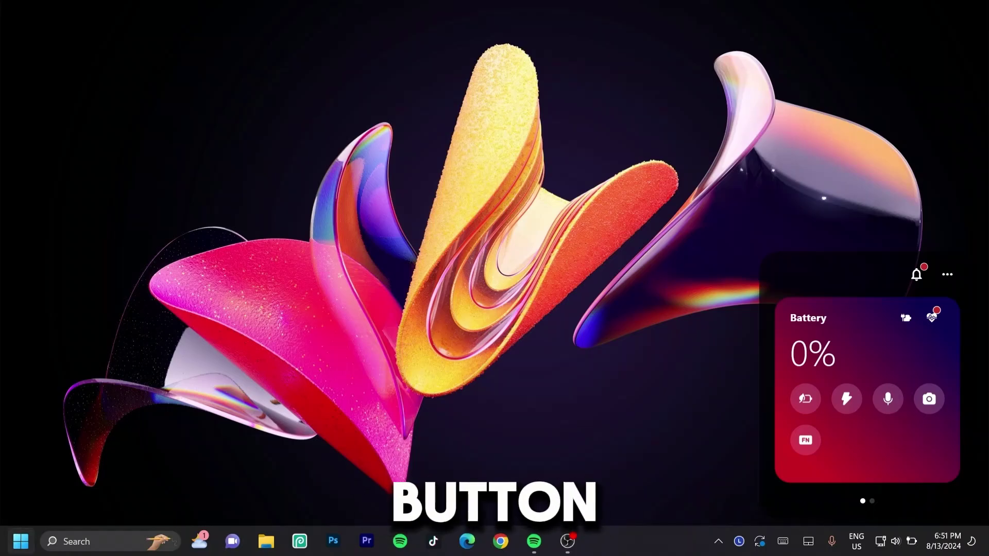
# Step: Open Control Panel and go to the Network and Sharing Center under Network and Internet
pyautogui.click(21, 541)
pyautogui.write('control pannel')
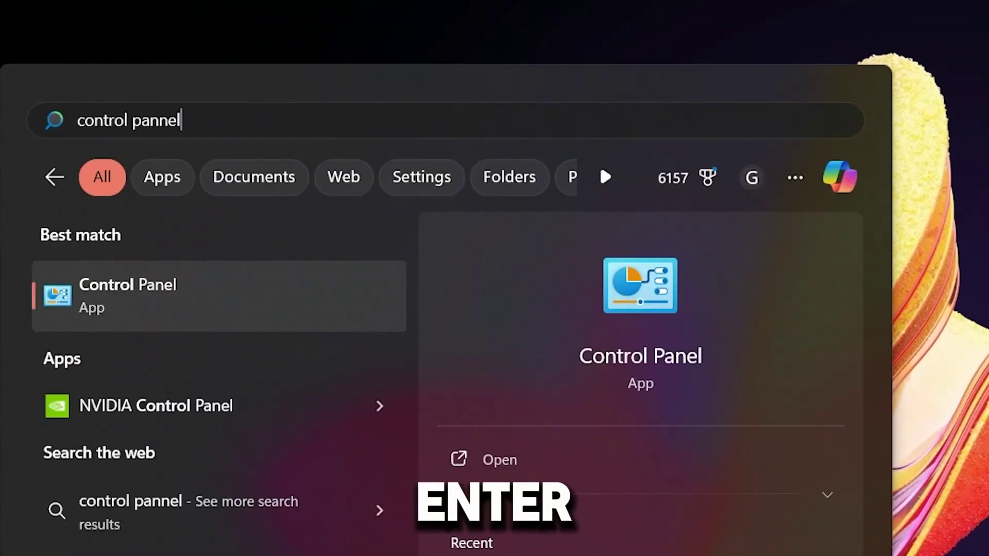
pyautogui.press('Return')
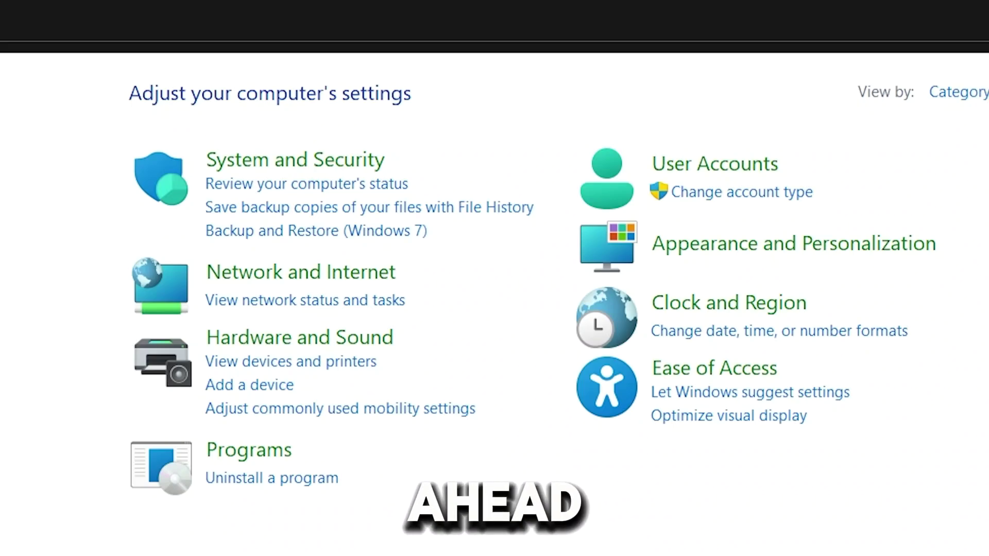
pyautogui.click(325, 275)
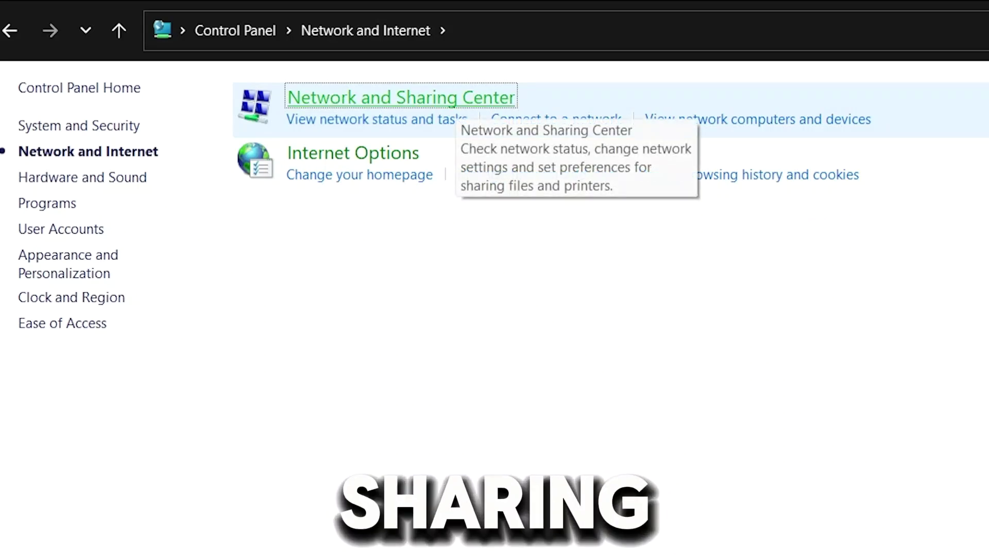
pyautogui.click(377, 119)
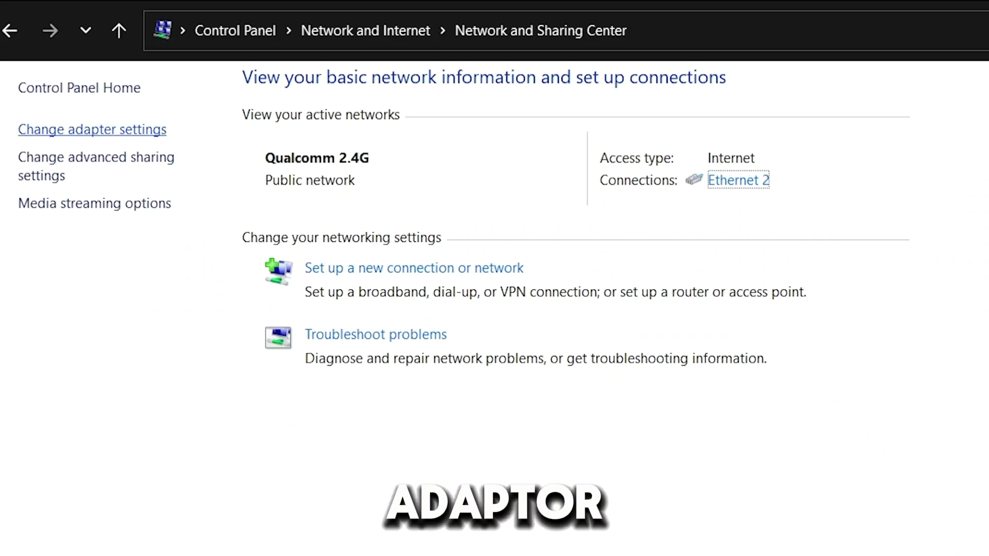
# Step: Open the Internet Protocol Version 4 (TCP/IPv4) properties of the Ethernet 2 adapter
pyautogui.click(92, 129)
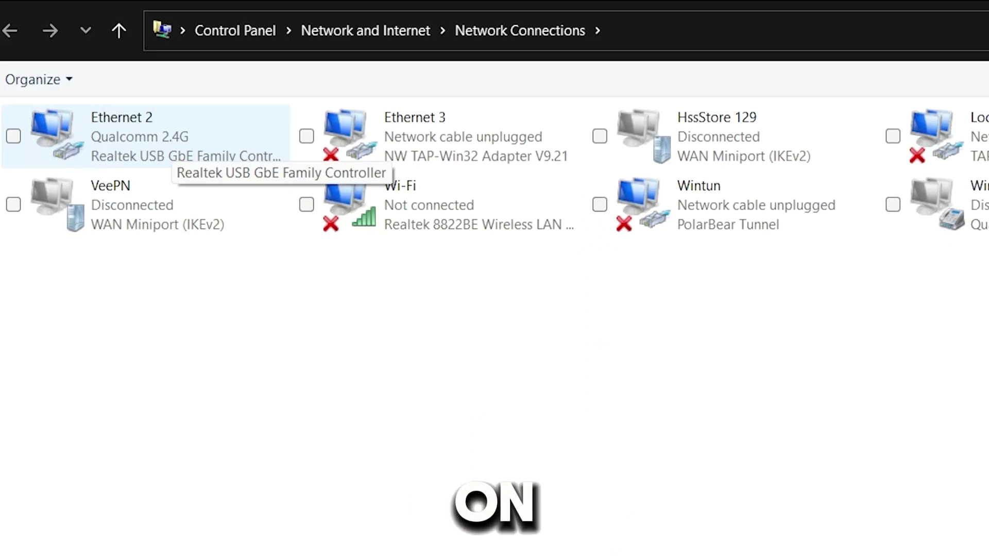
pyautogui.doubleClick(173, 143)
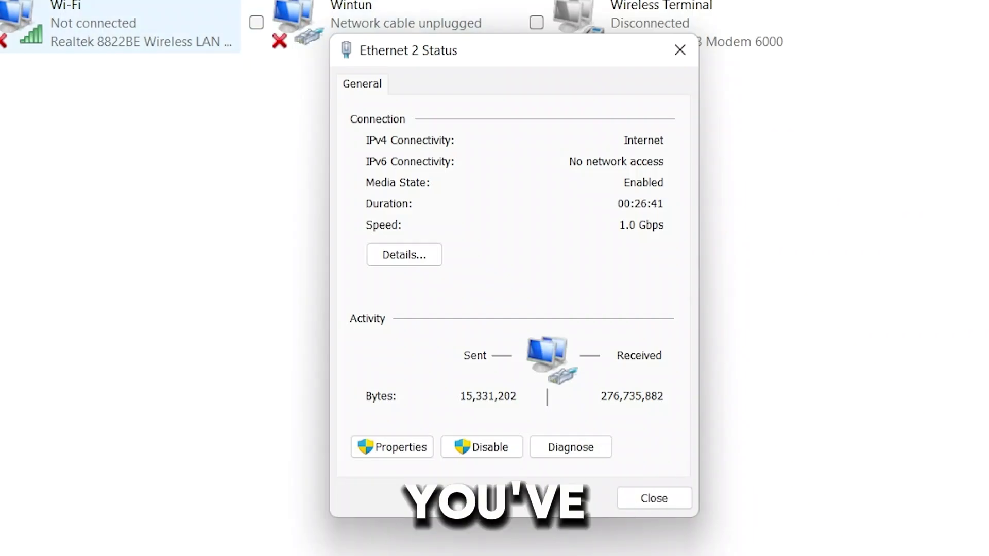
pyautogui.click(391, 446)
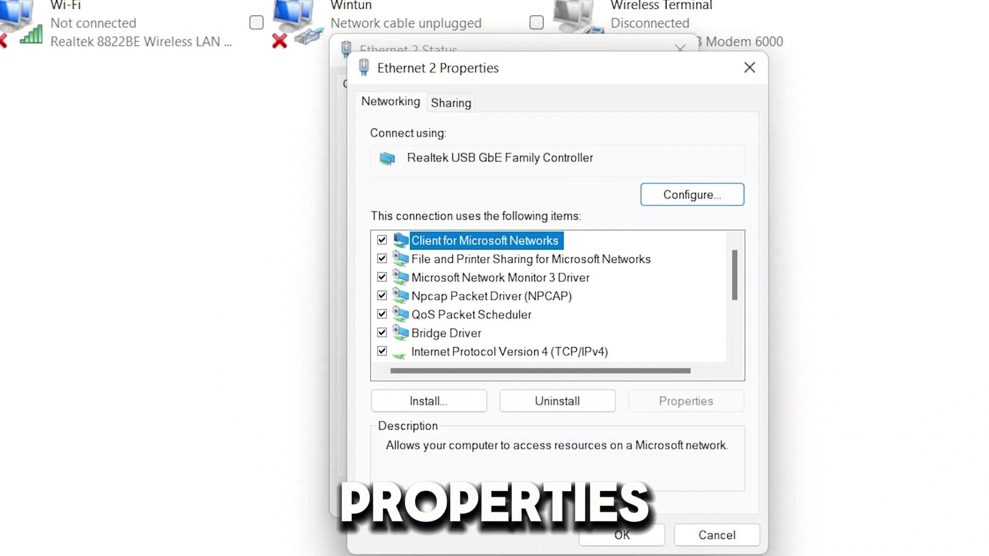
pyautogui.scroll(-1, 549, 296)
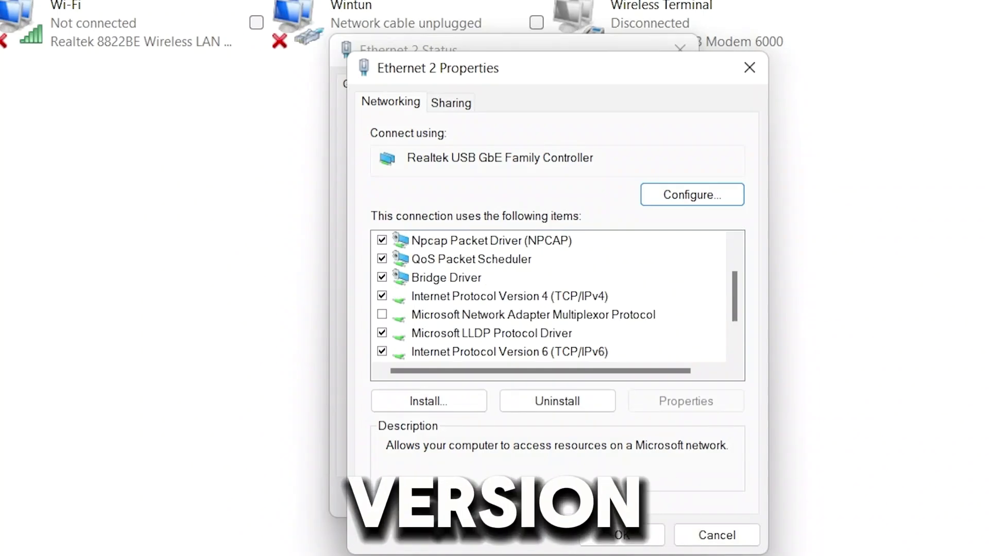
pyautogui.doubleClick(509, 296)
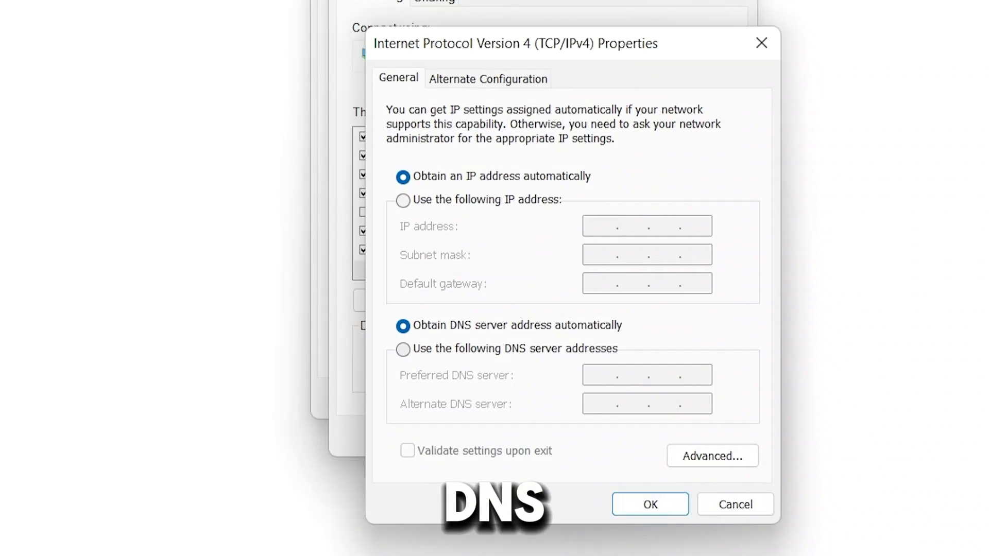
# Step: Switch to manually specified DNS server addresses and set the preferred DNS server to 1.1.1.1
pyautogui.click(403, 350)
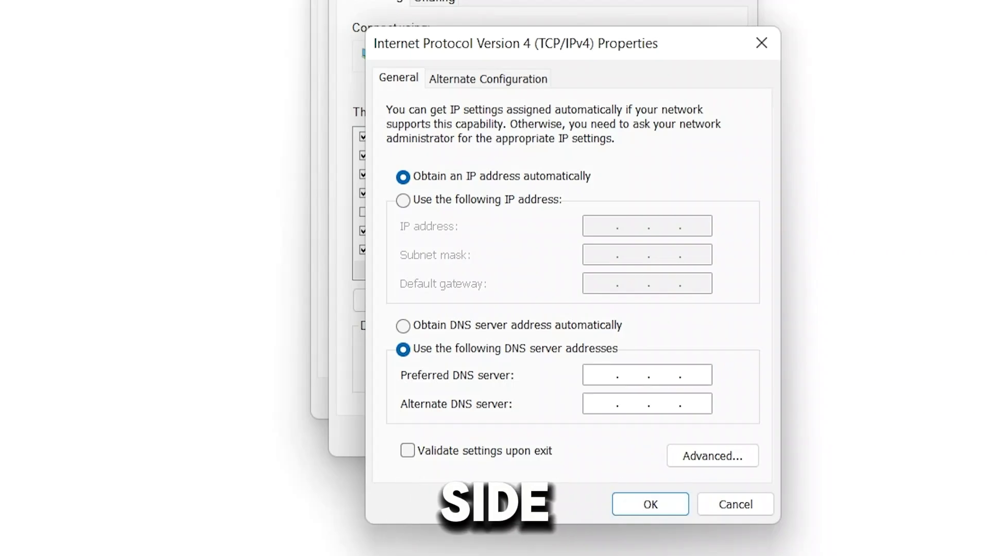
pyautogui.write('11 ')
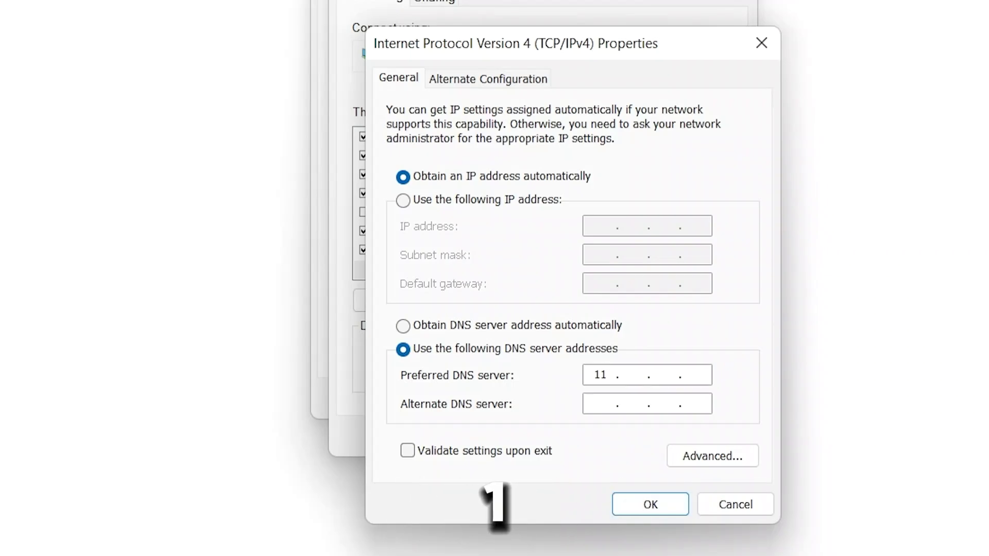
pyautogui.write('1')
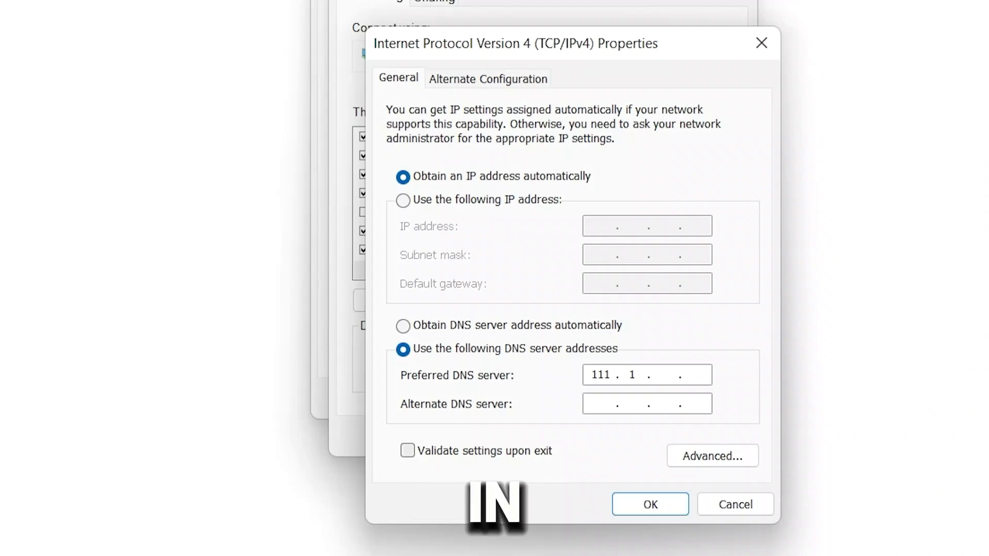
pyautogui.press('BackSpace')
pyautogui.press('BackSpace')
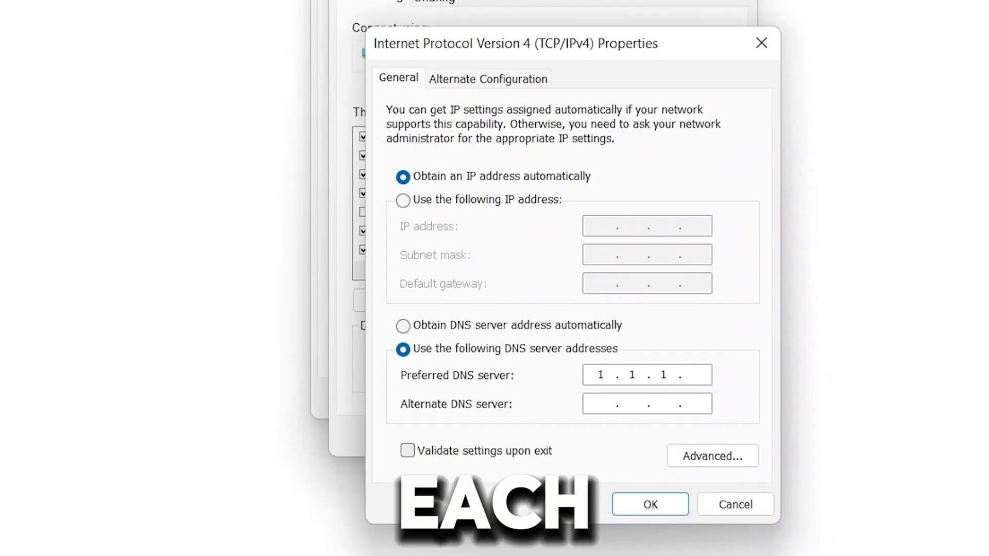
pyautogui.write('1.1')
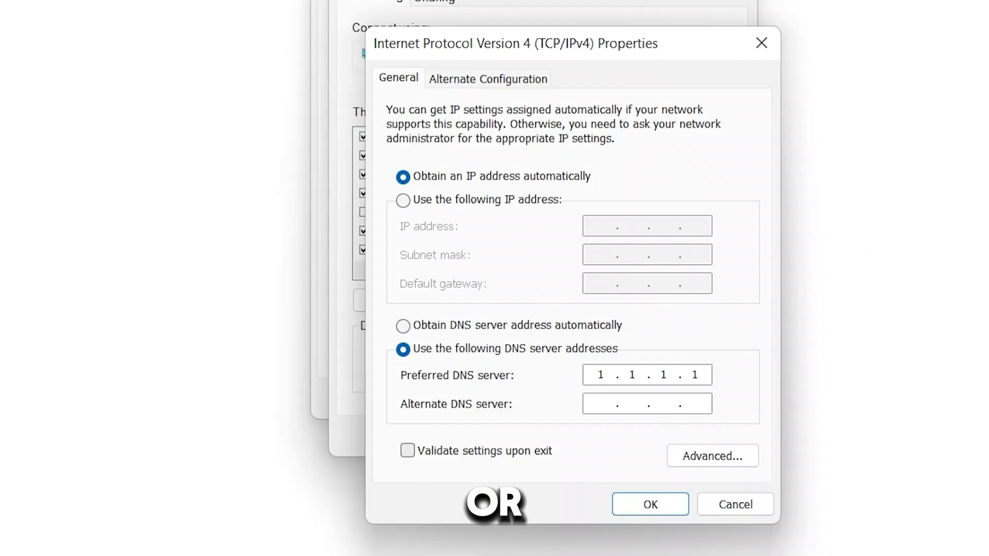
# Step: Set the alternate DNS server to 8.8.8.8, accept the IPv4 and Ethernet 2 properties and close the adapter's status window
pyautogui.click(601, 403)
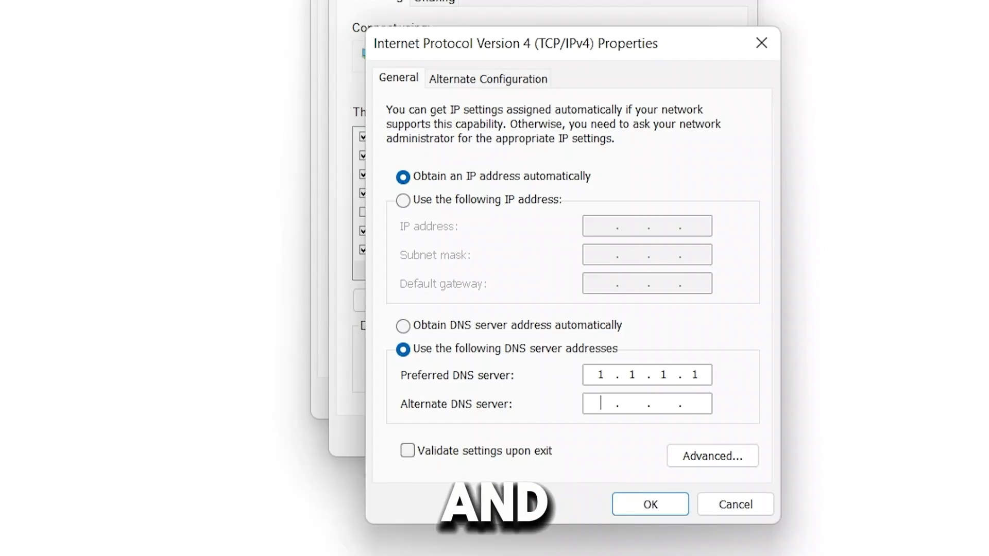
pyautogui.write('8.')
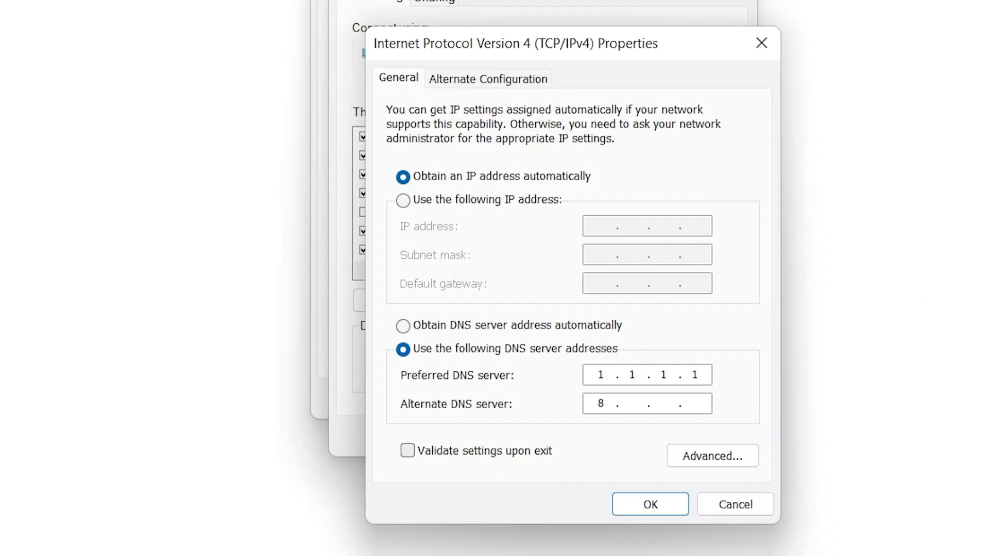
pyautogui.write('8')
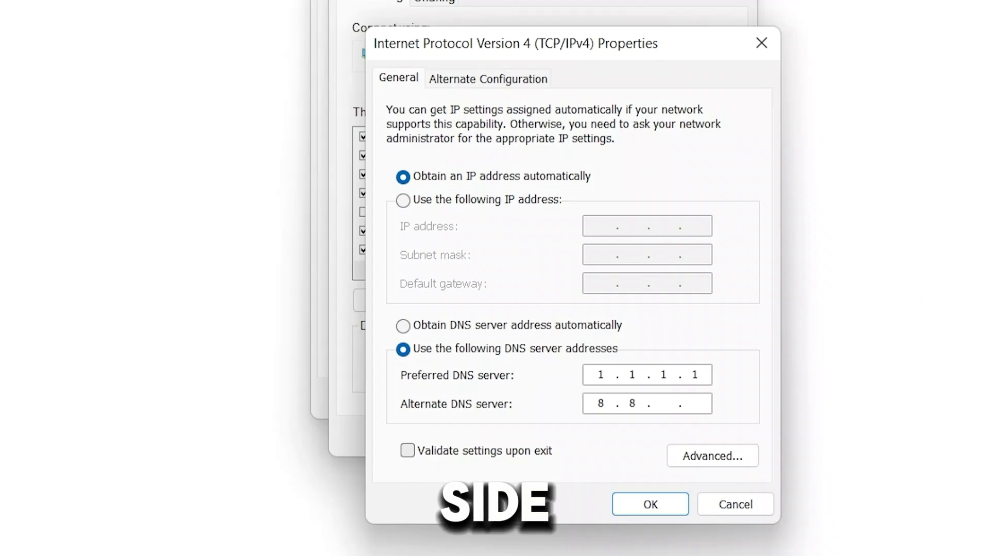
pyautogui.write('.8.8')
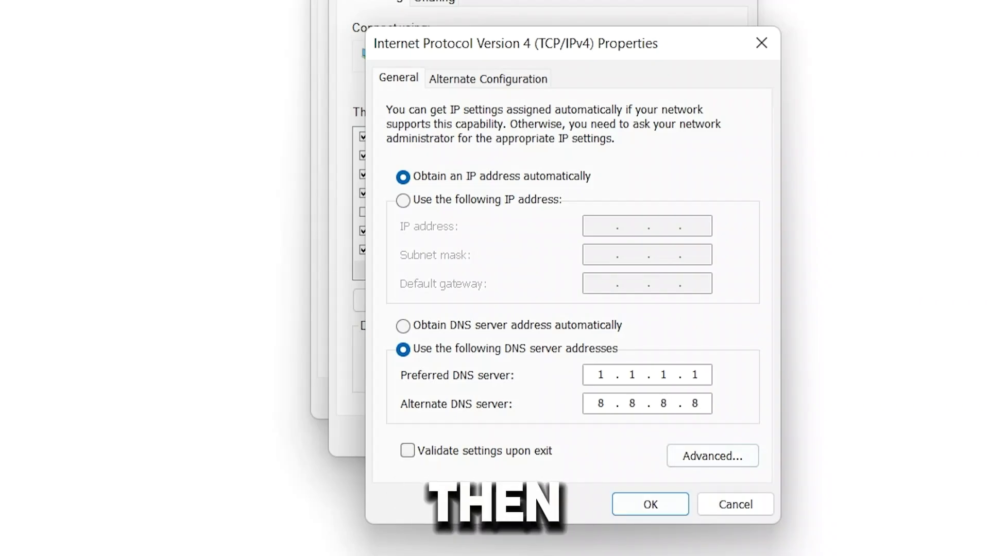
pyautogui.click(650, 504)
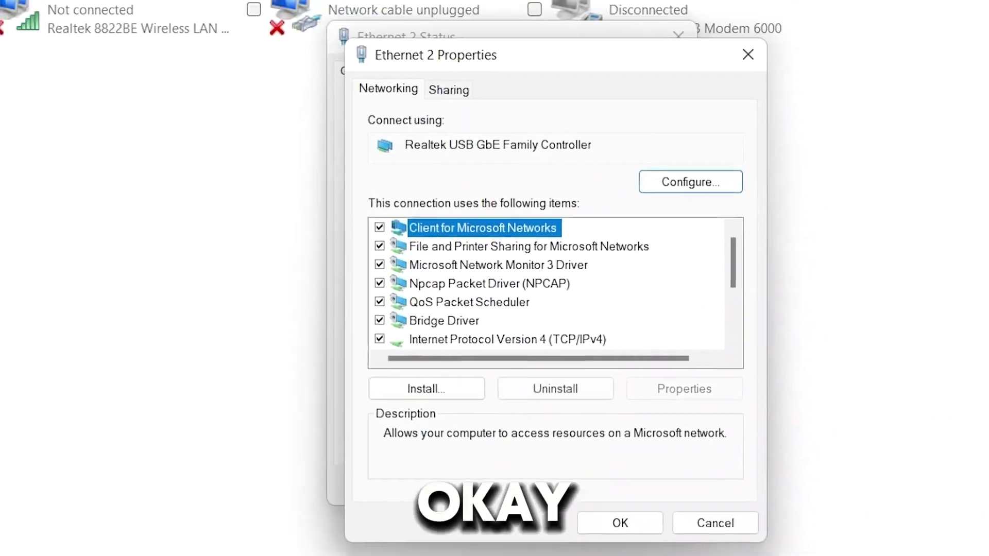
pyautogui.click(621, 536)
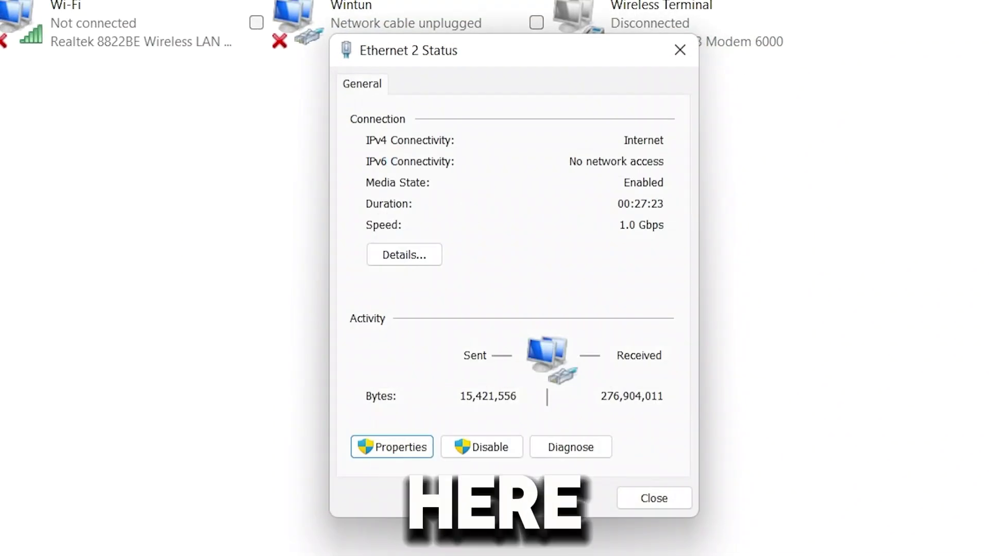
pyautogui.click(654, 498)
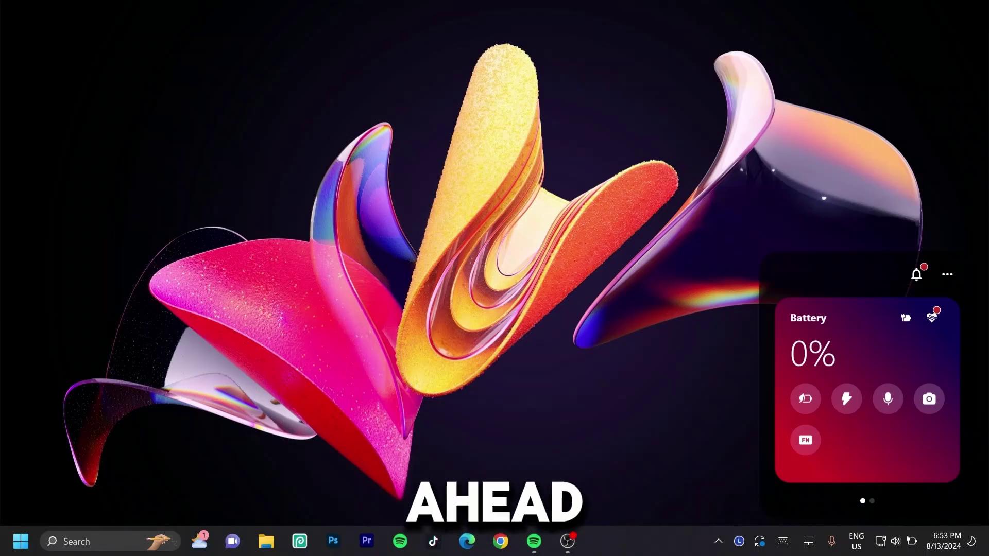
# Step: Search for cmd and open Command Prompt as administrator
pyautogui.press('super')
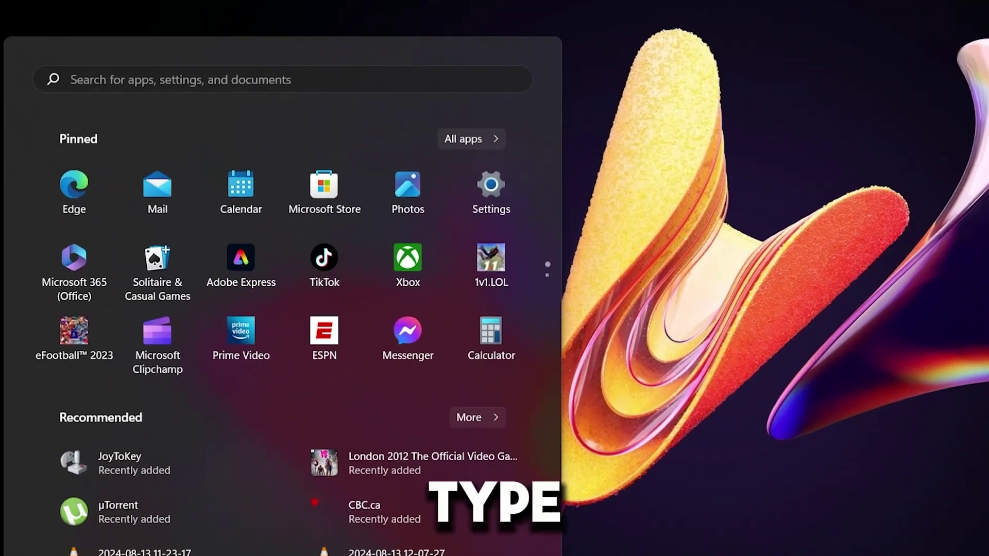
pyautogui.write('cmd')
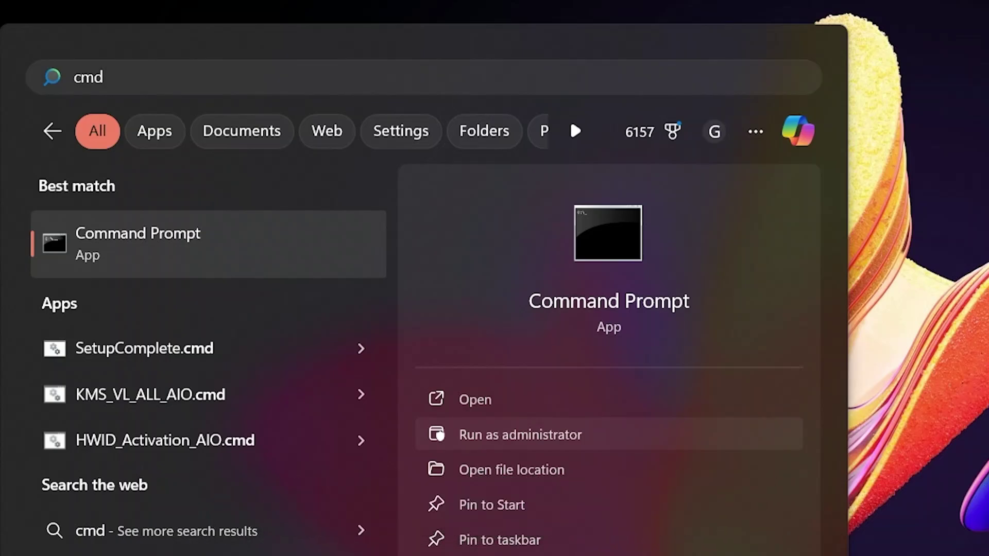
pyautogui.press('Return')
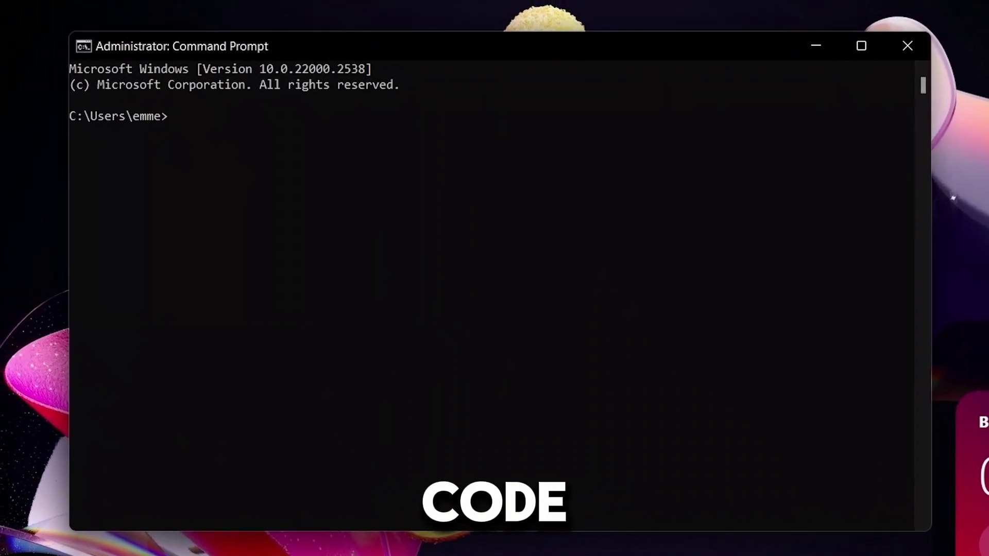
# Step: Flush the DNS resolver cache by running ipconfig /flushdns
pyautogui.write('ipconfi')
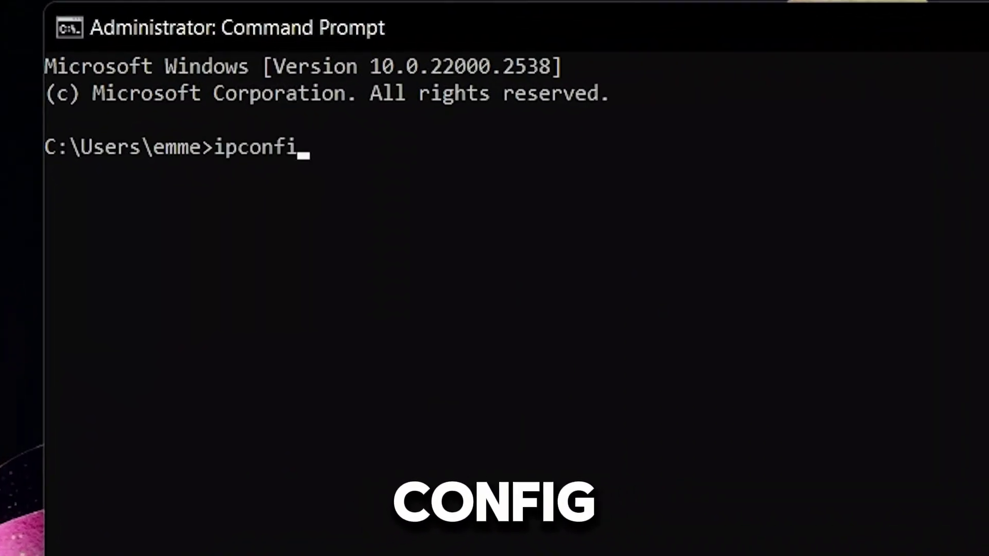
pyautogui.write('g ')
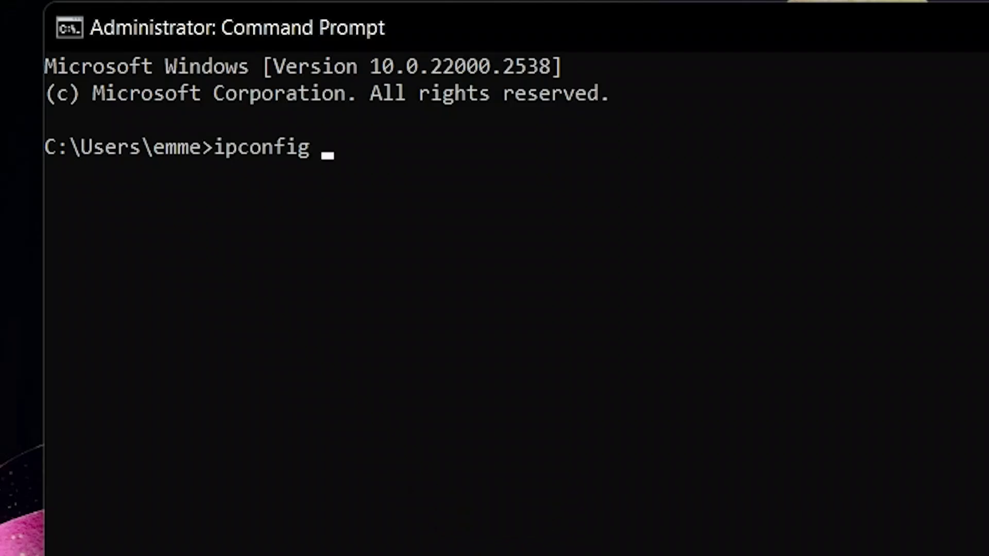
pyautogui.write('/flu')
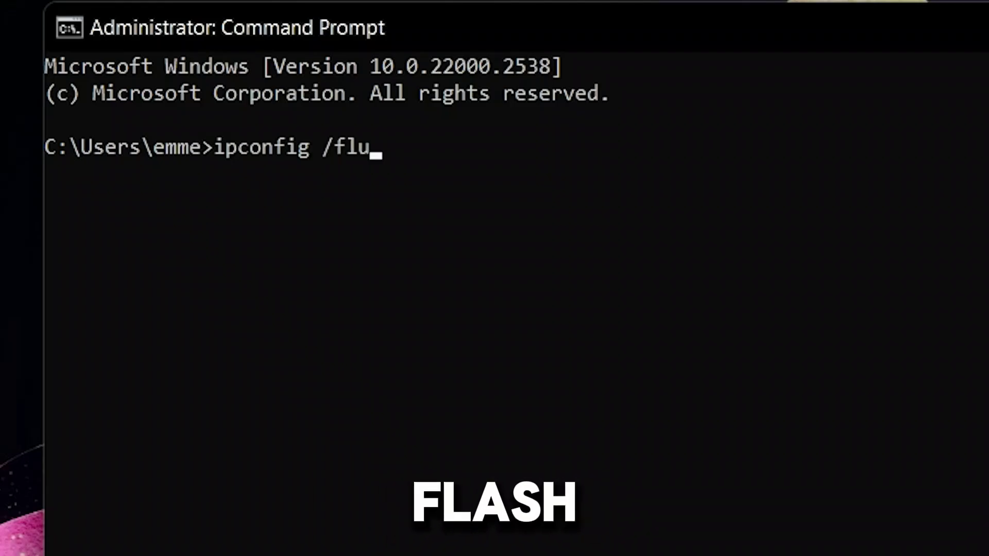
pyautogui.write('shdns')
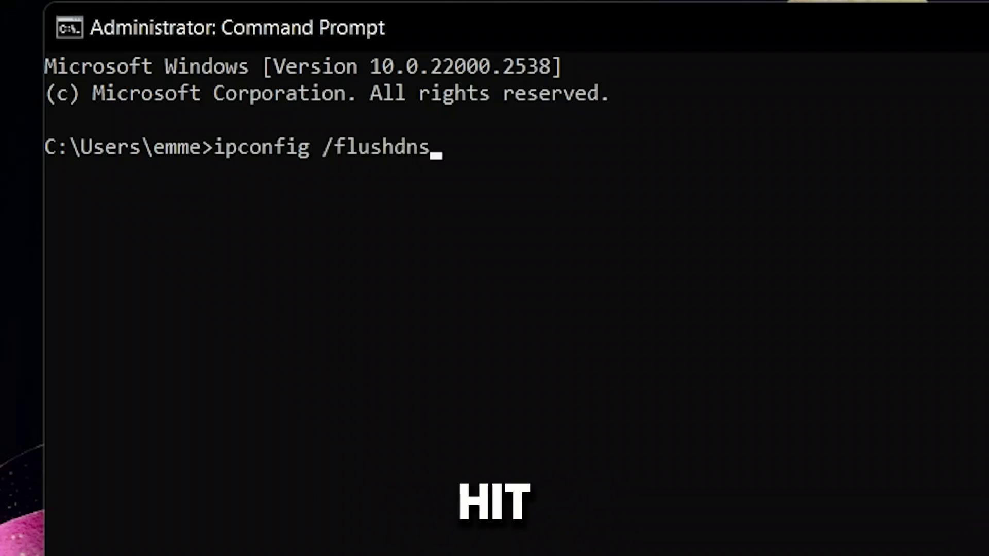
pyautogui.press('Return')
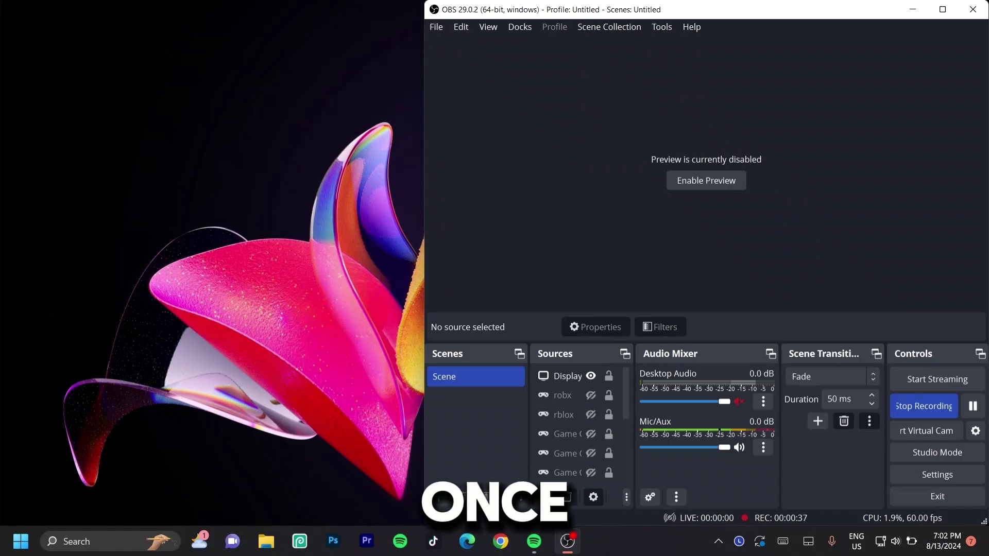
# Step: Open Windows Settings and go to the Delivery Optimization page within Windows Update's advanced options
pyautogui.click(20, 542)
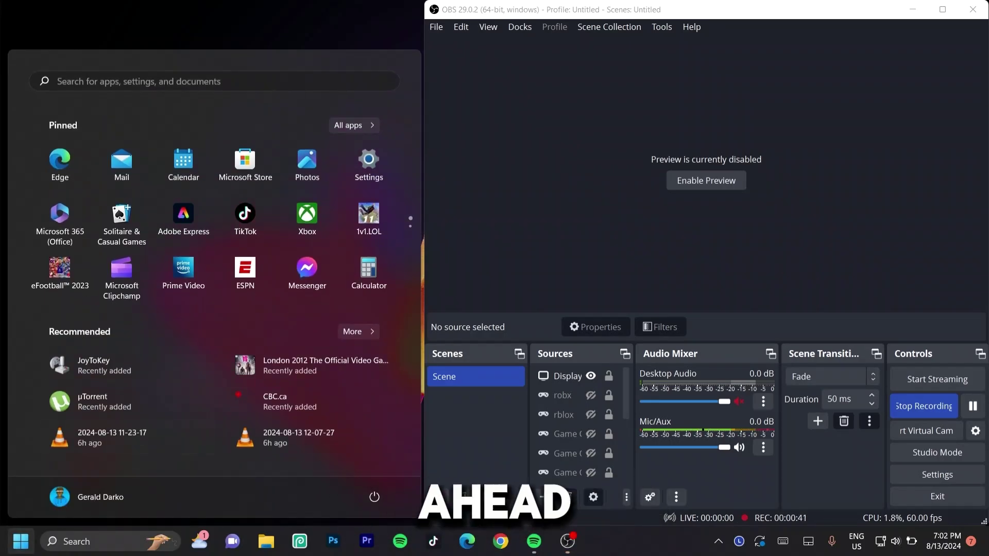
pyautogui.click(369, 162)
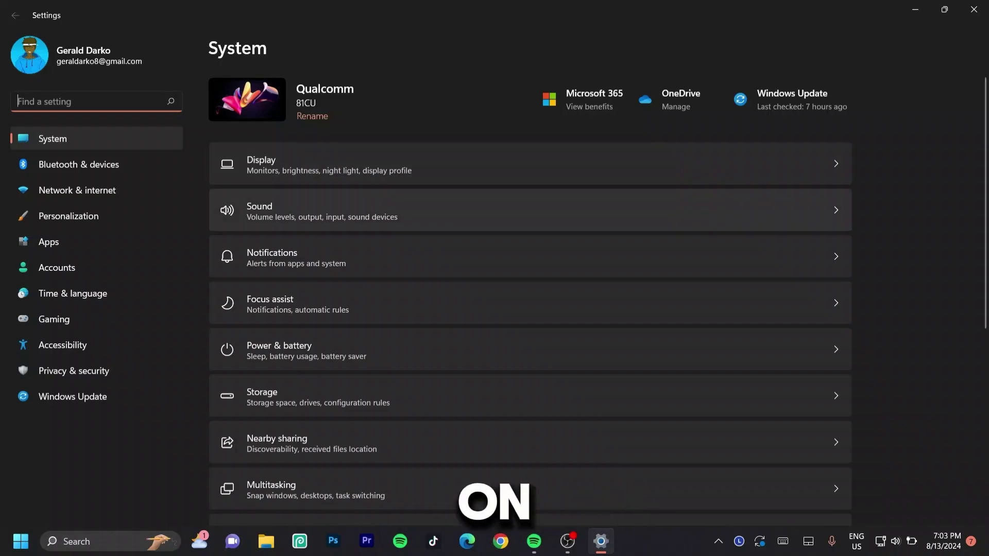
pyautogui.click(72, 397)
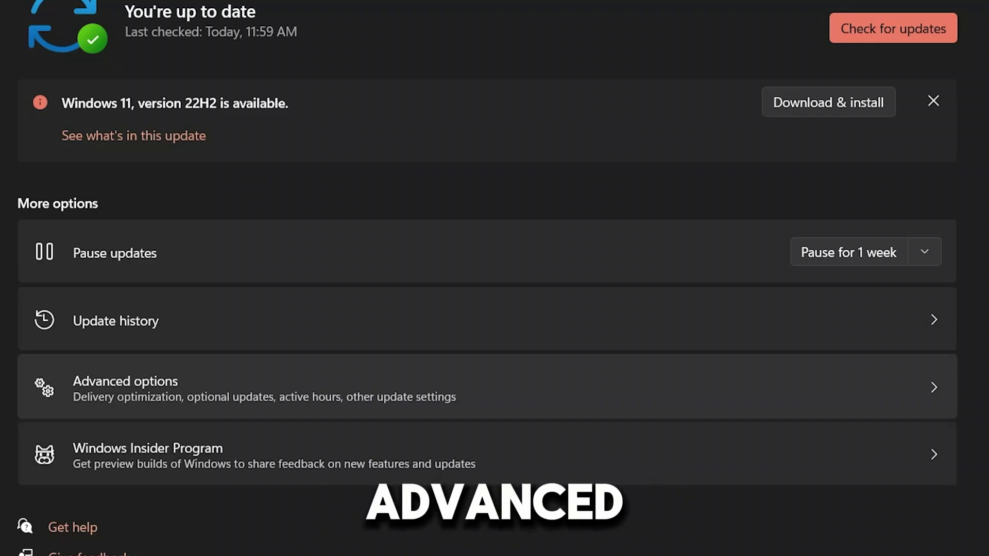
pyautogui.click(486, 388)
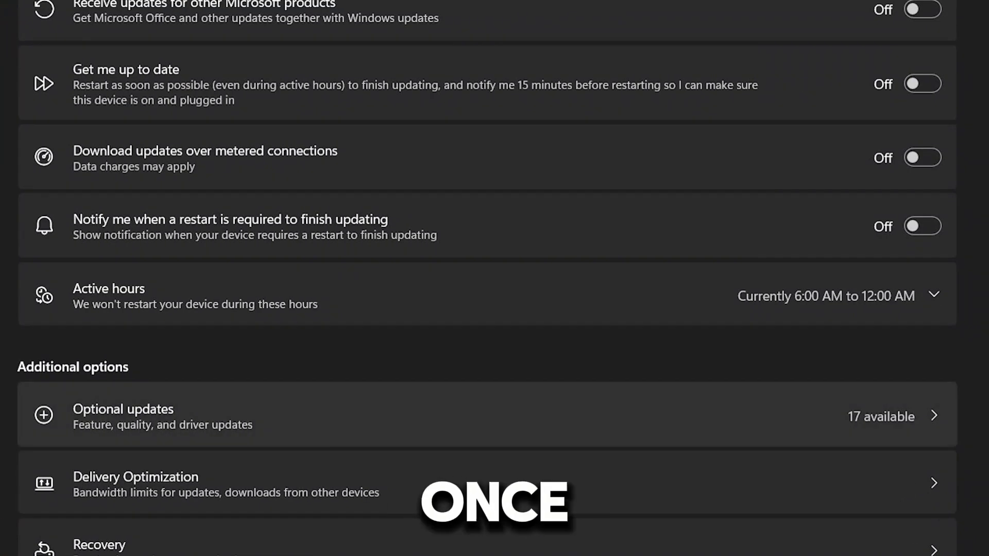
pyautogui.scroll(-3, 487, 278)
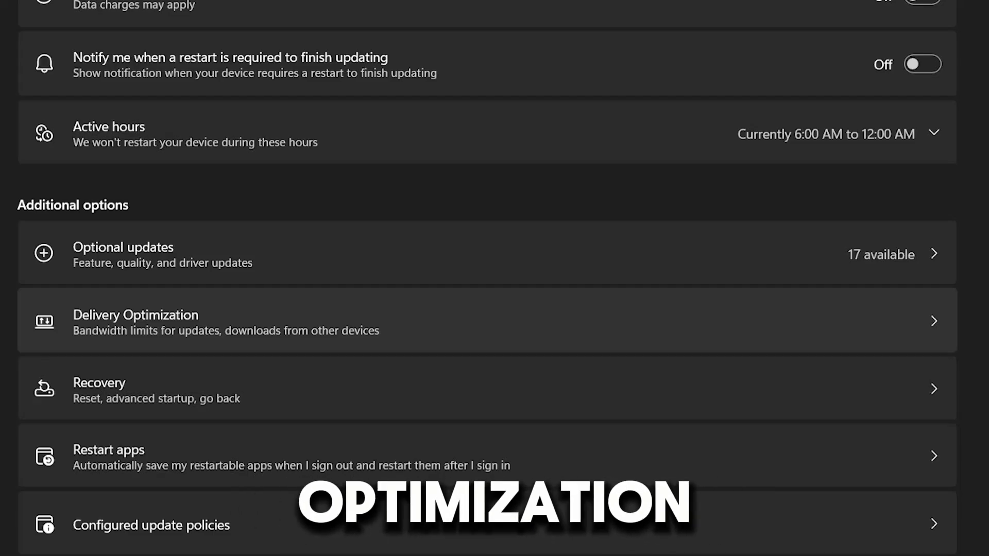
pyautogui.click(487, 321)
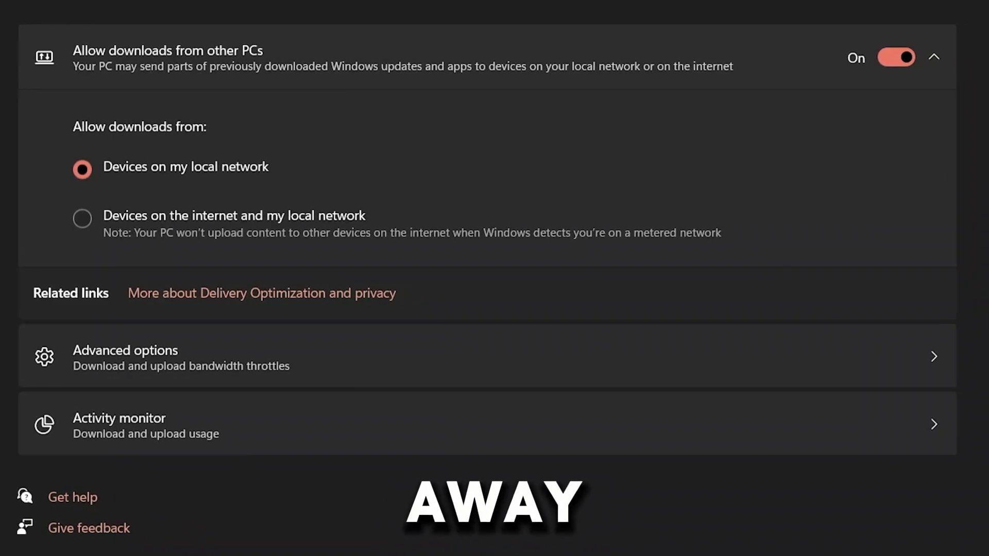